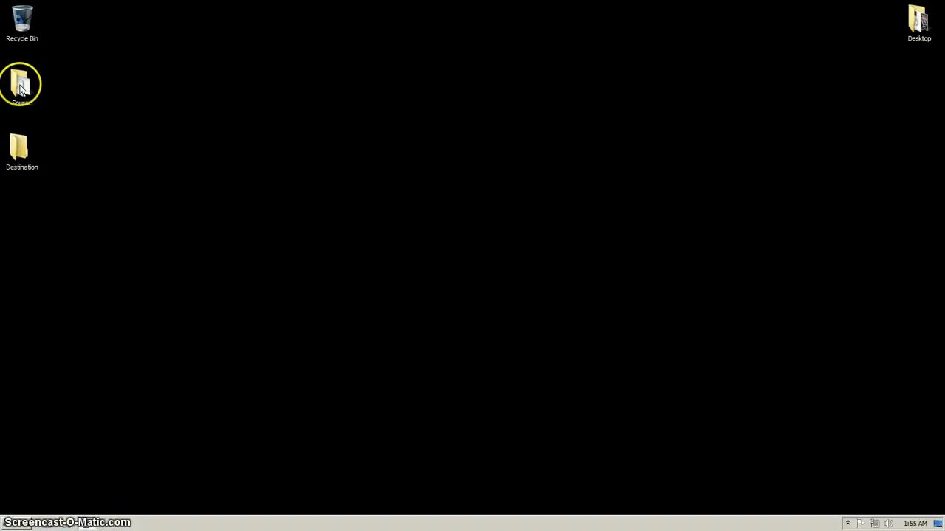
Step: Examine the contents of the Source and Destination folders on the desktop and close their windows
{"action": "double_click", "coordinate": [23, 85]}
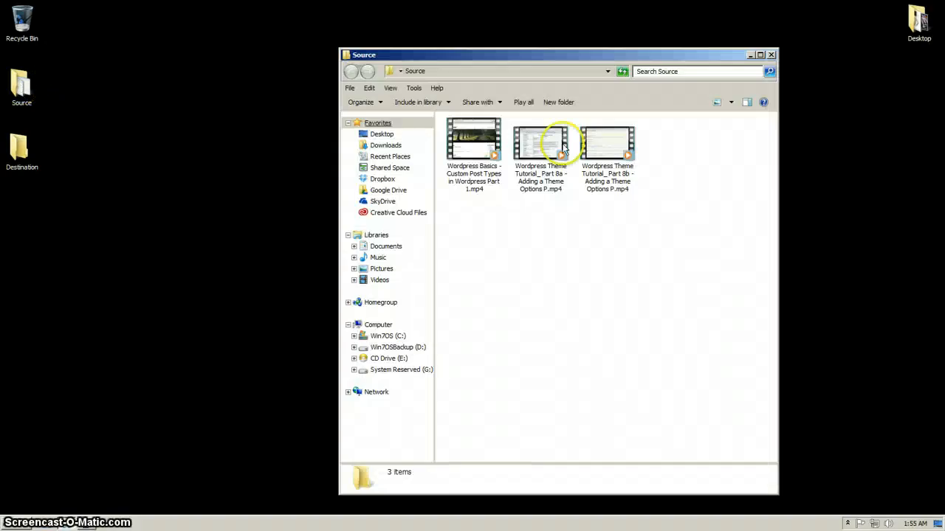
{"action": "left_click", "coordinate": [771, 55]}
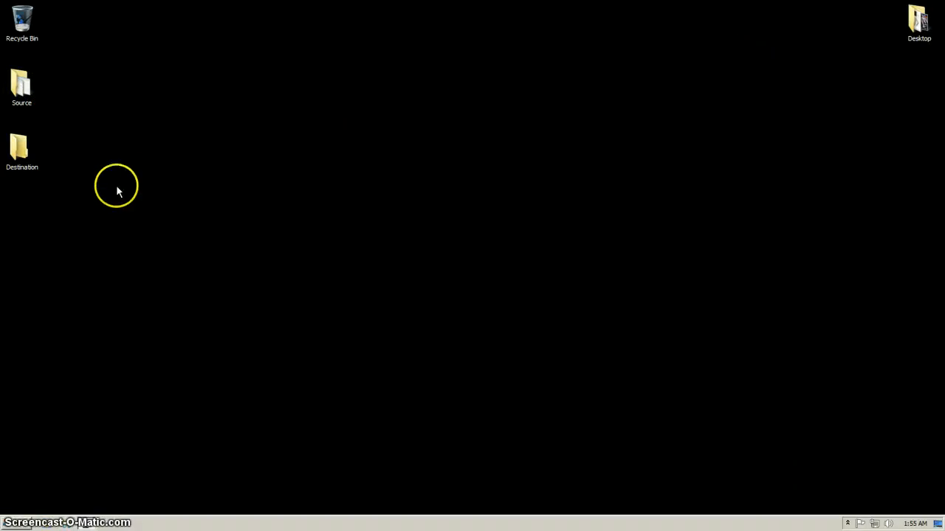
{"action": "double_click", "coordinate": [20, 152]}
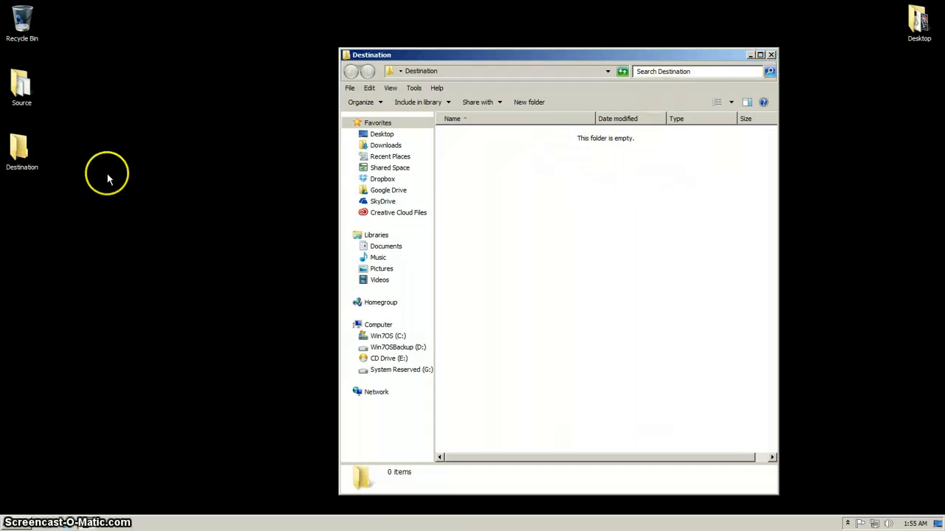
{"action": "left_click", "coordinate": [771, 54]}
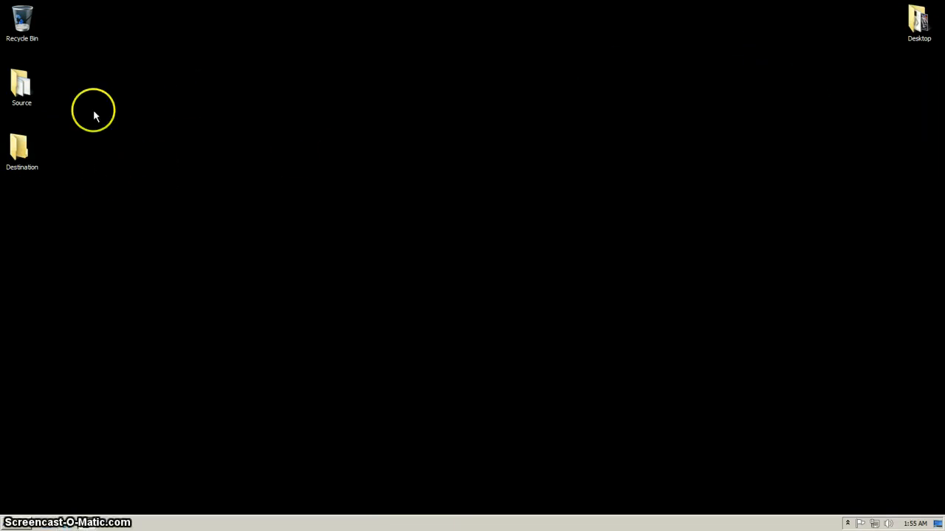
{"action": "double_click", "coordinate": [21, 86]}
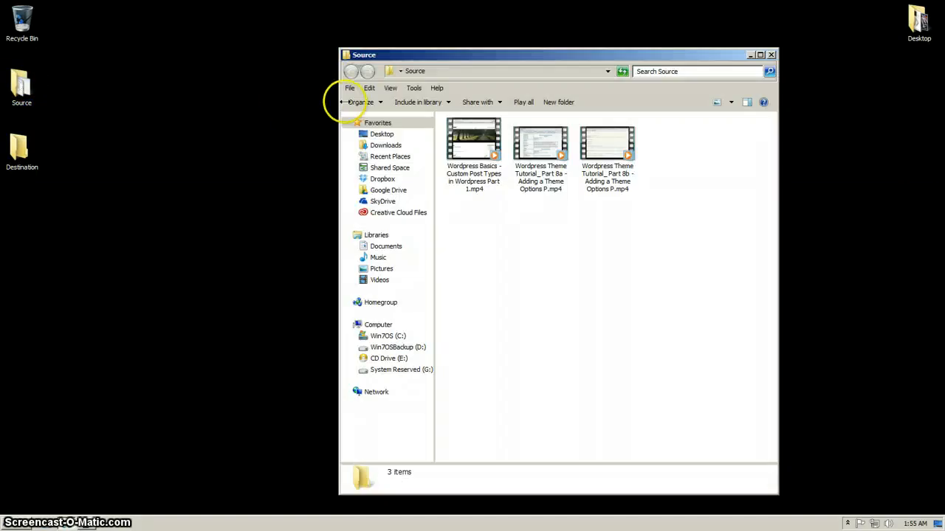
{"action": "double_click", "coordinate": [16, 150]}
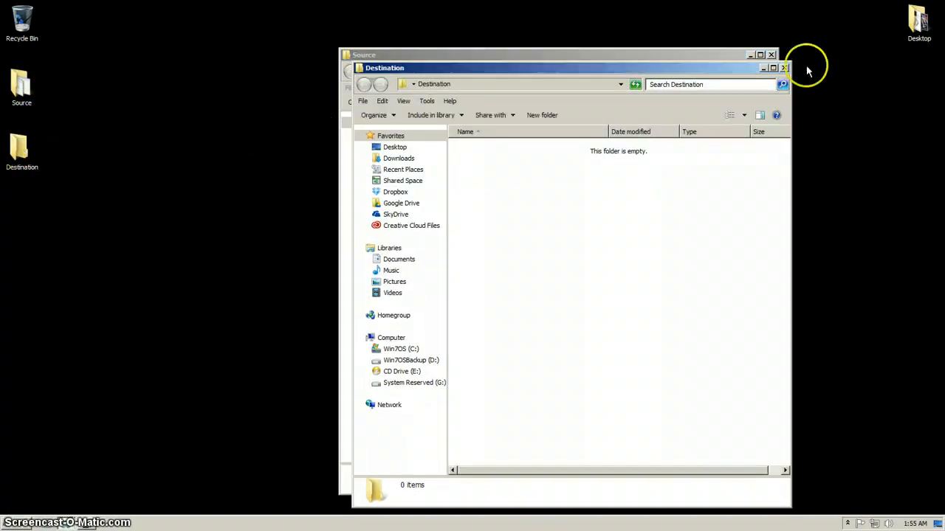
{"action": "left_click", "coordinate": [785, 68]}
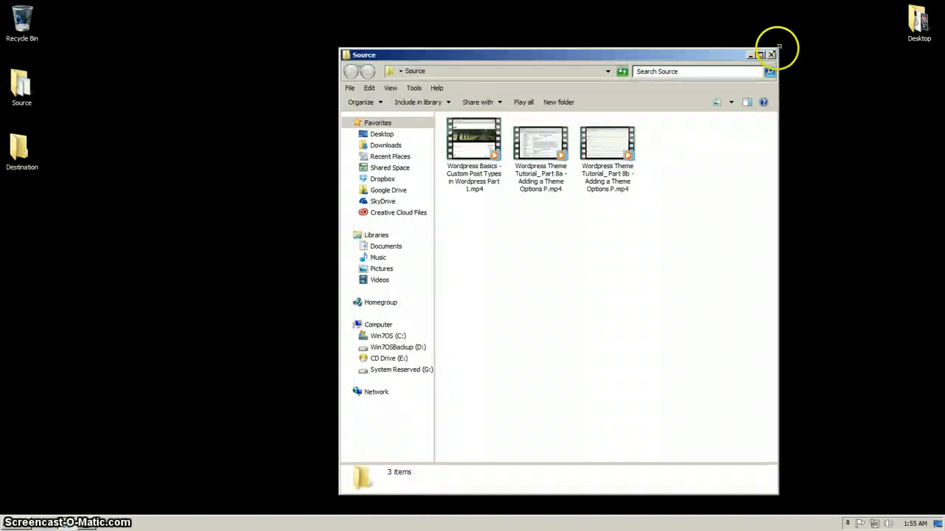
{"action": "left_click", "coordinate": [771, 55]}
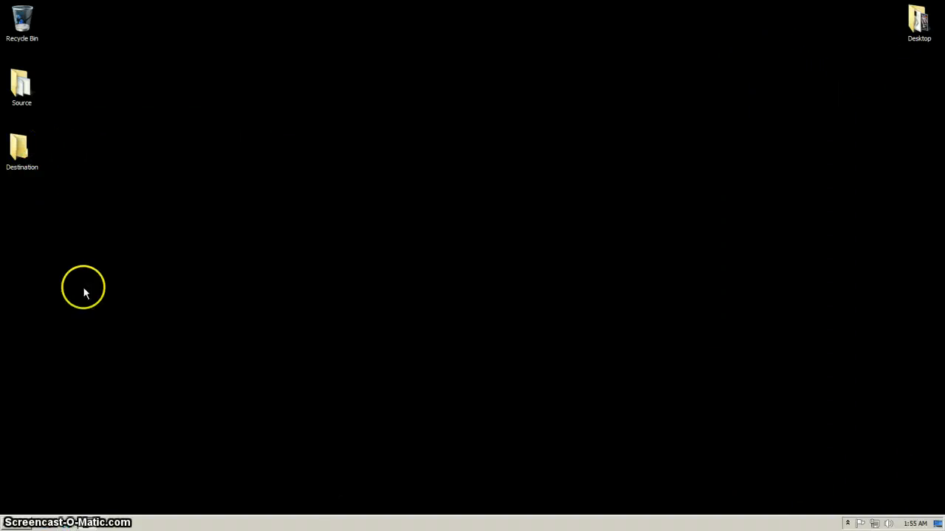
Step: Open Mozilla Firefox, Portable Edition and go to google.com
{"action": "left_click", "coordinate": [13, 526]}
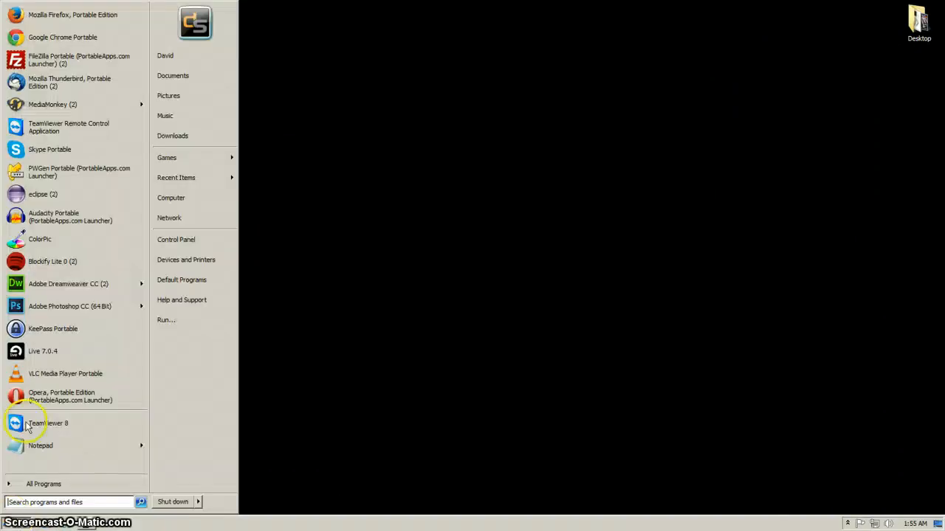
{"action": "left_click", "coordinate": [96, 13]}
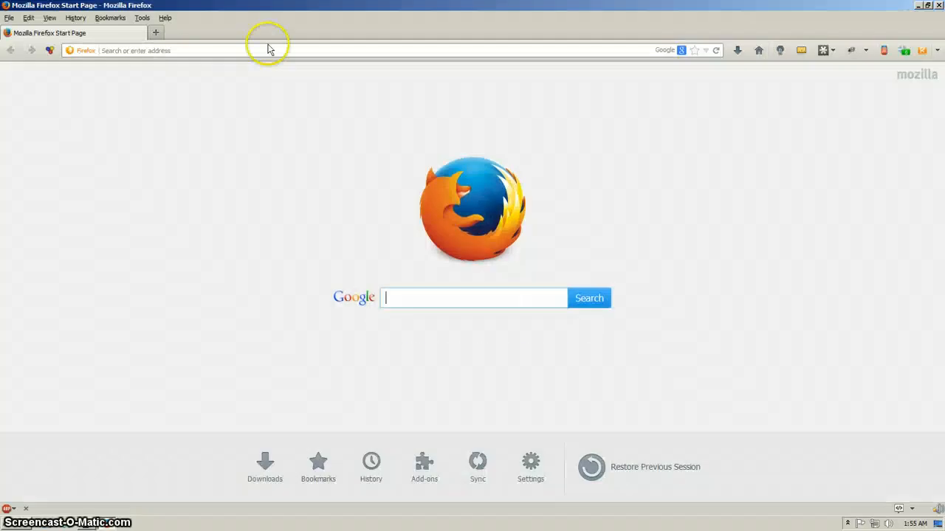
{"action": "left_click", "coordinate": [249, 48]}
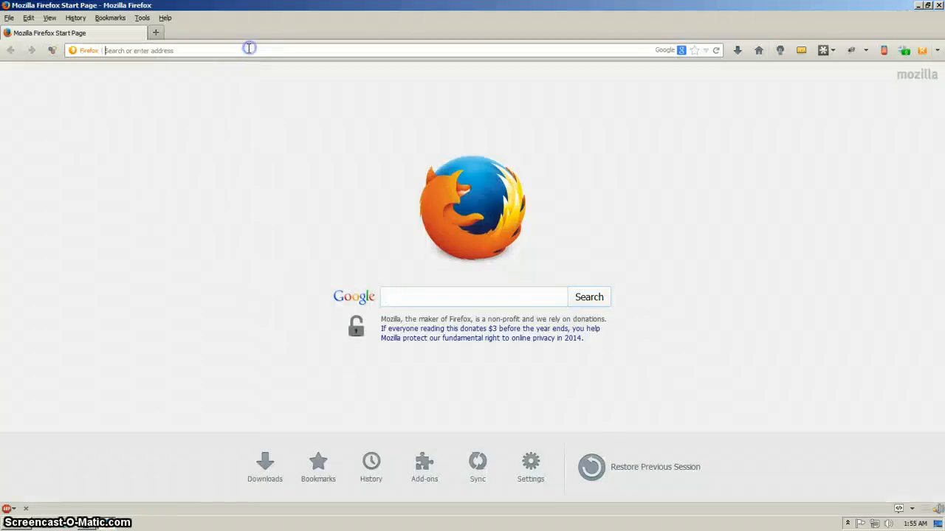
{"action": "type", "text": "google.com/"}
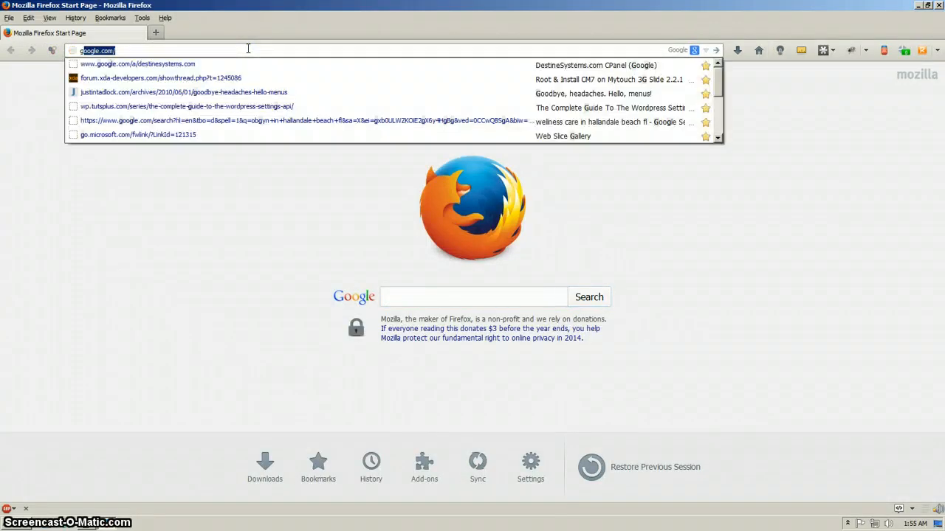
{"action": "key", "text": "Return"}
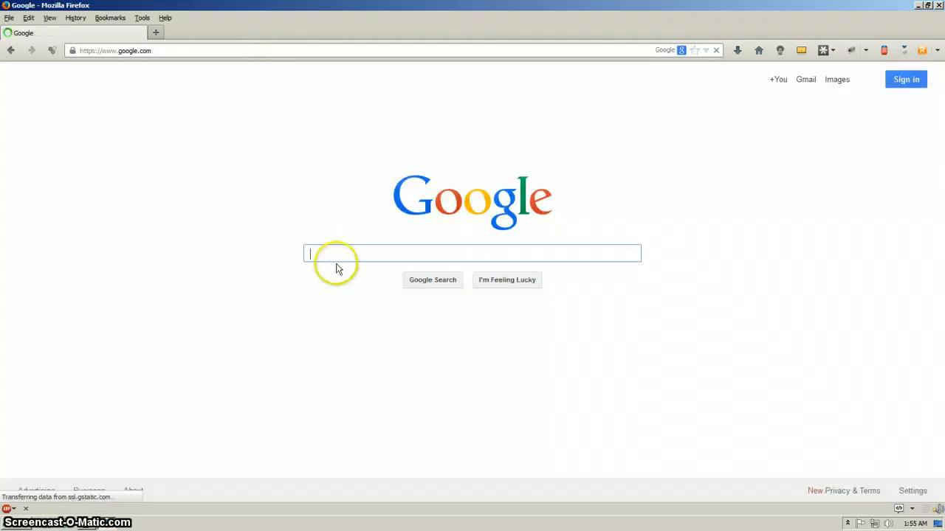
Step: Search Google for "syncback free"
{"action": "left_click", "coordinate": [334, 251]}
{"action": "type", "text": "sy"}
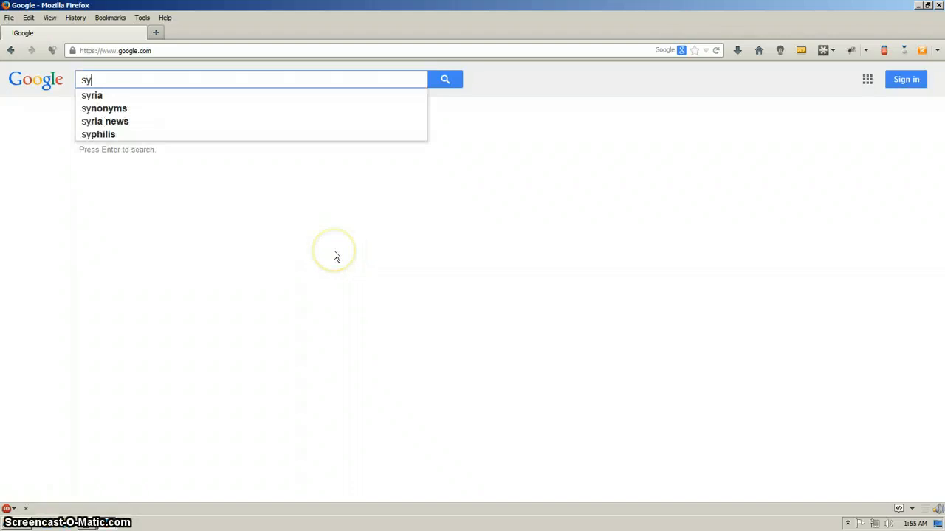
{"action": "type", "text": "ncb"}
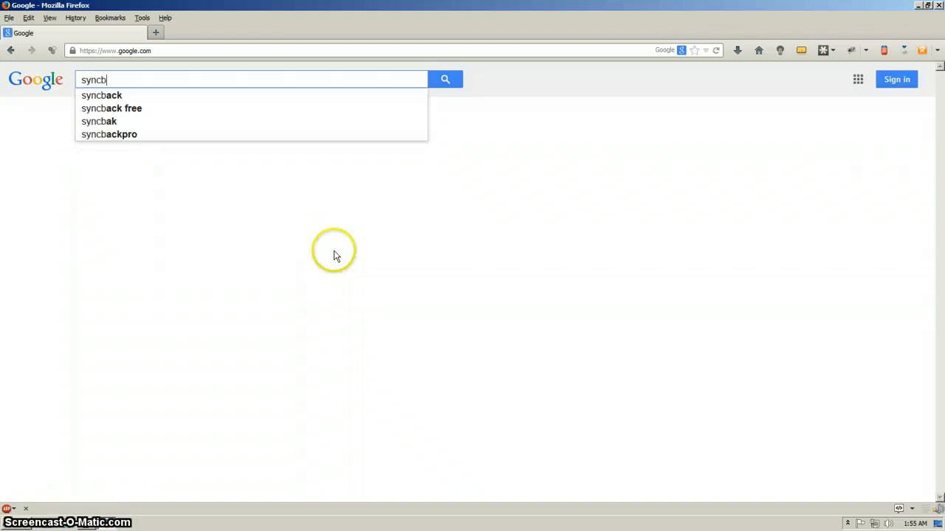
{"action": "type", "text": "ack"}
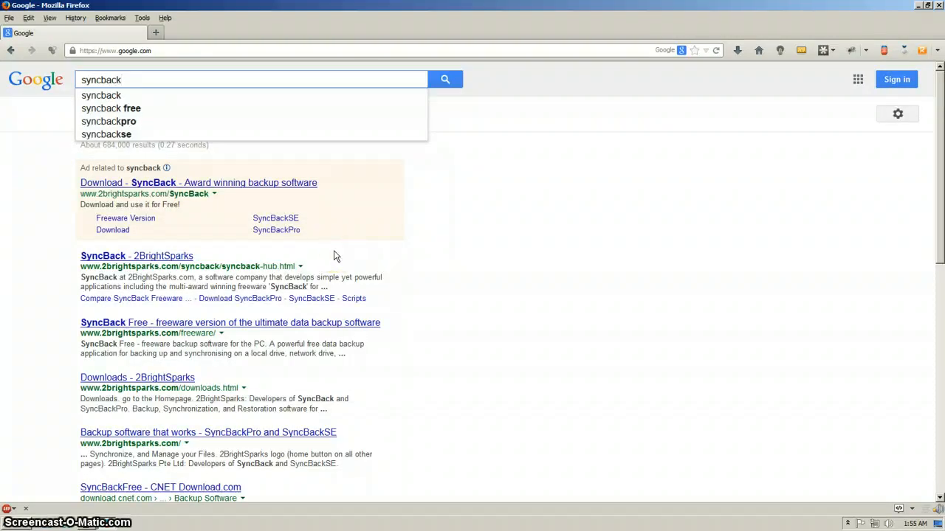
{"action": "type", "text": " free"}
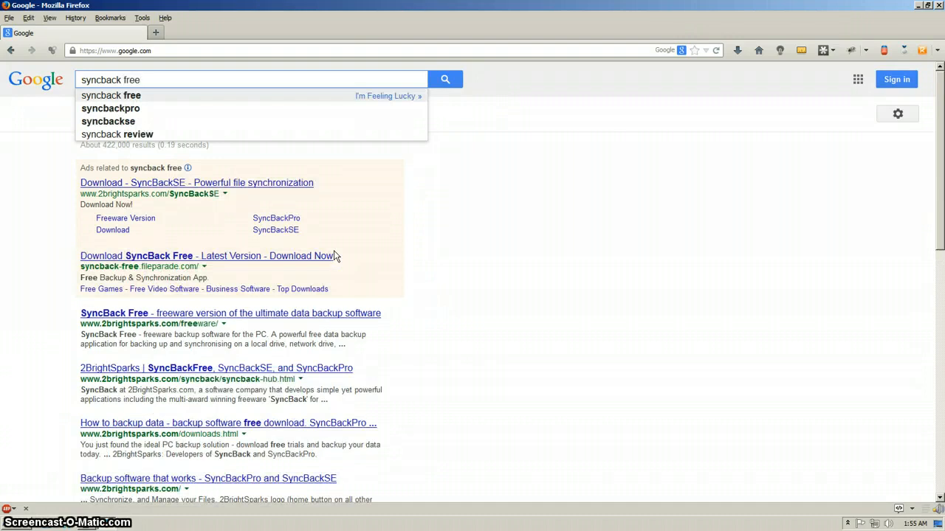
{"action": "key", "text": "Return"}
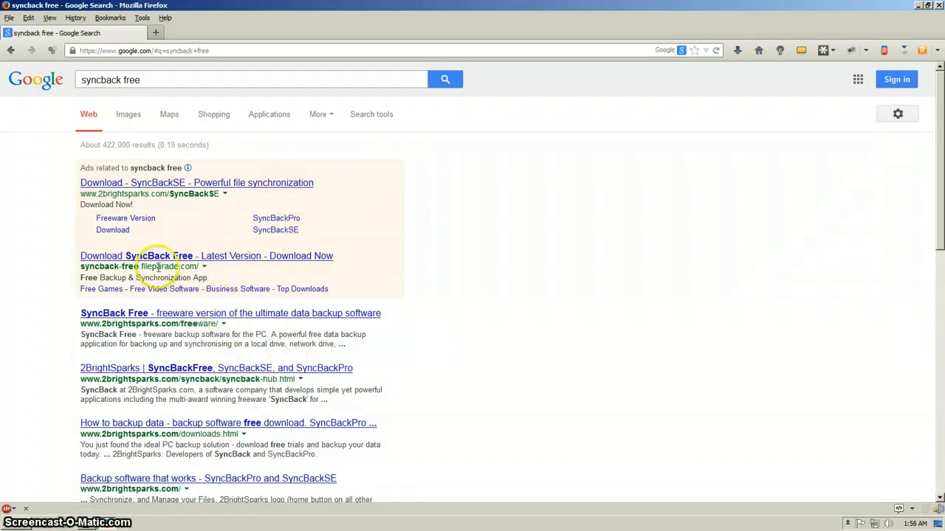
Step: Open the 2BrightSparks SyncBack Free freeware result and go to the SyncBackFree V6 download page
{"action": "left_click", "coordinate": [275, 317]}
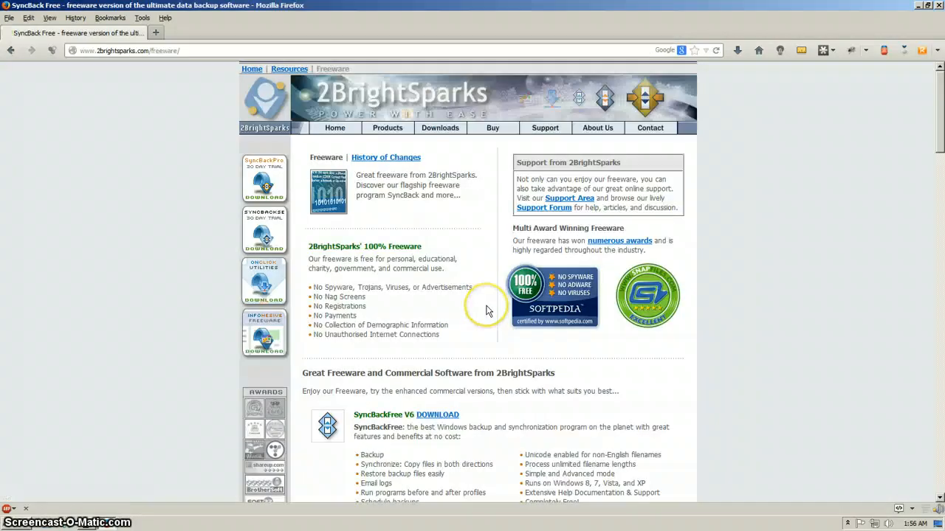
{"action": "scroll", "coordinate": [486, 311], "scroll_direction": "down", "scroll_amount": 5}
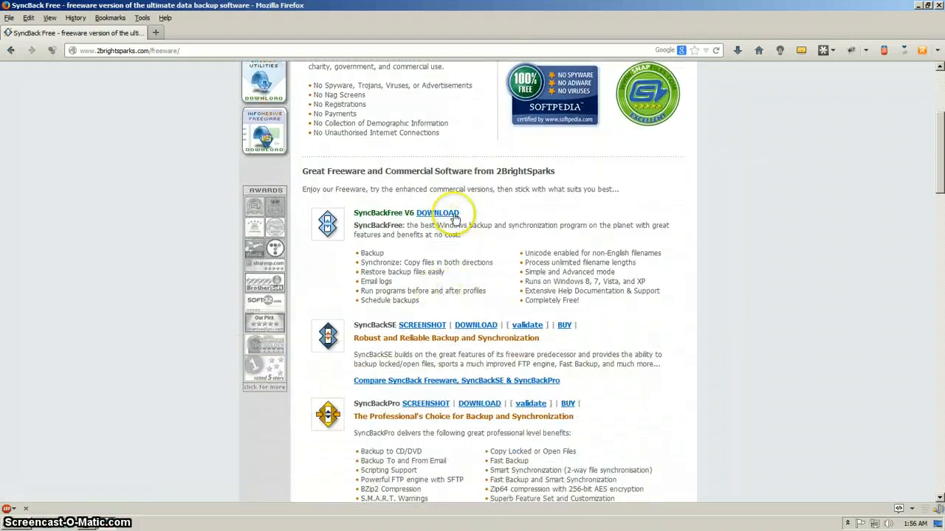
{"action": "left_click", "coordinate": [445, 216]}
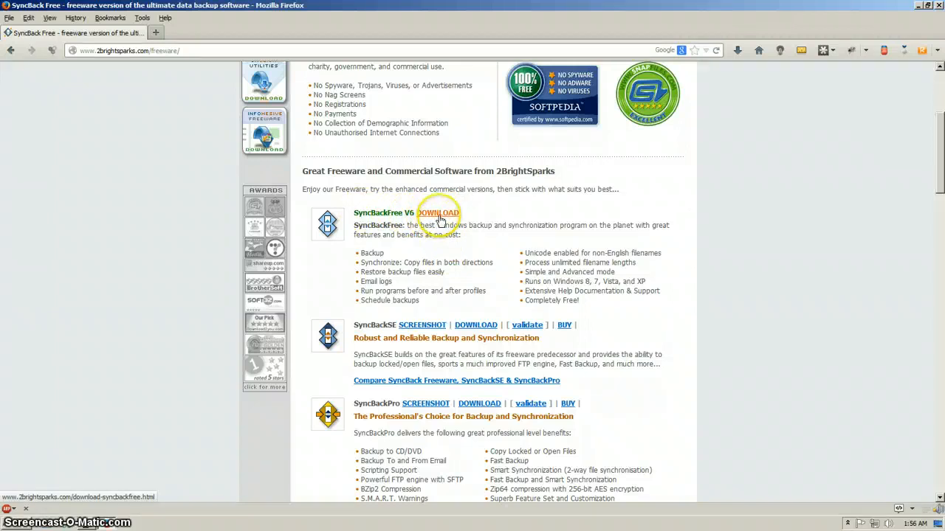
{"action": "left_click", "coordinate": [440, 218]}
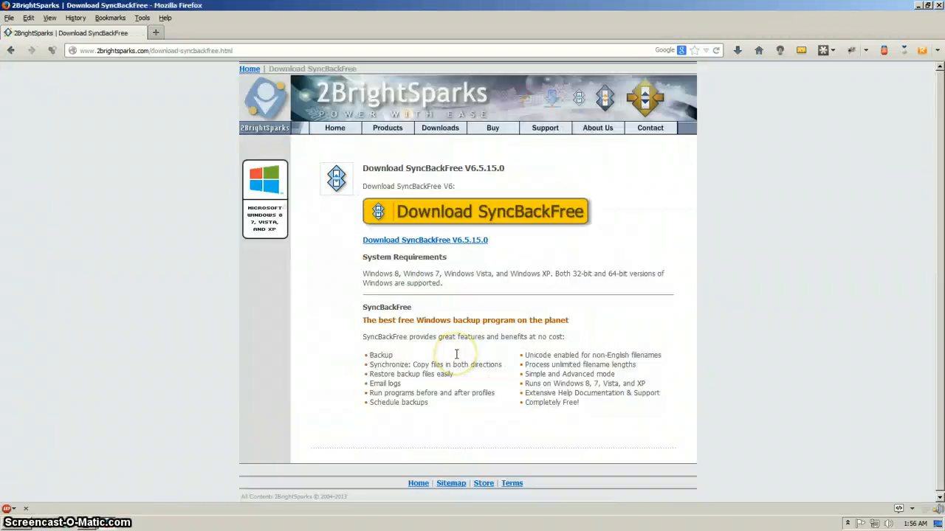
{"action": "left_click", "coordinate": [423, 241]}
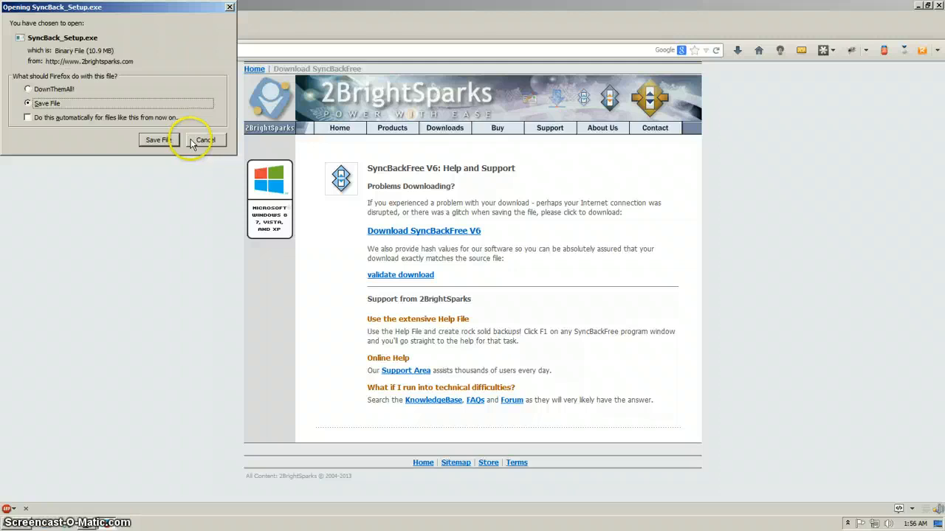
{"action": "left_click", "coordinate": [159, 140]}
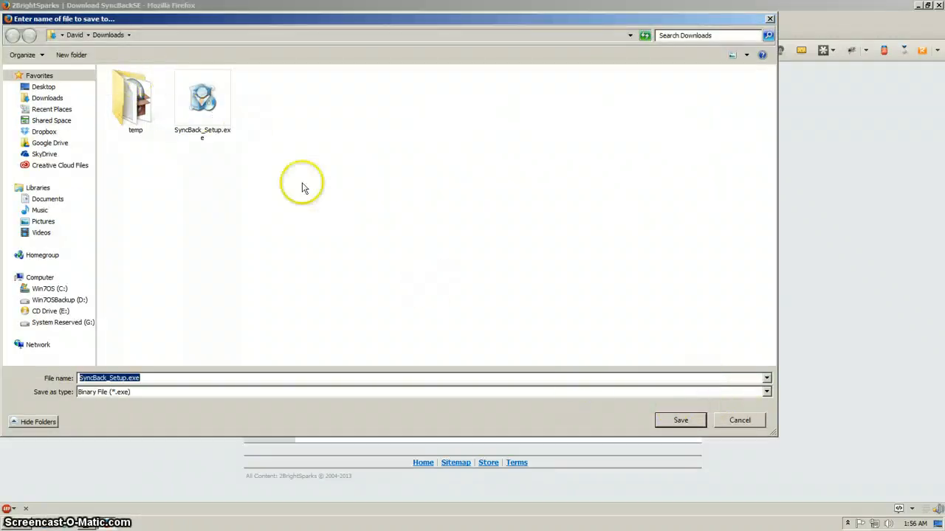
{"action": "left_click", "coordinate": [738, 422]}
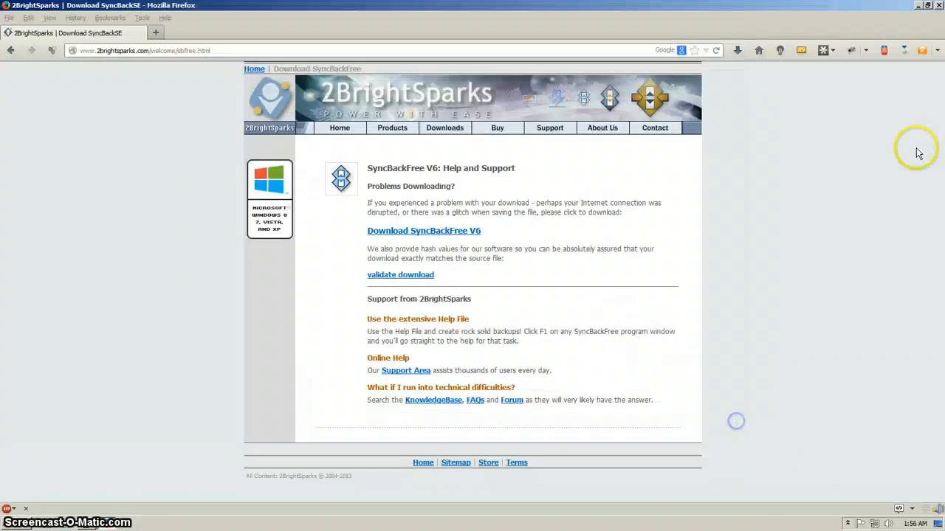
Step: Minimize the browser, then launch SyncBack_Setup.exe from the Downloads folder and allow it to run
{"action": "left_click", "coordinate": [918, 7]}
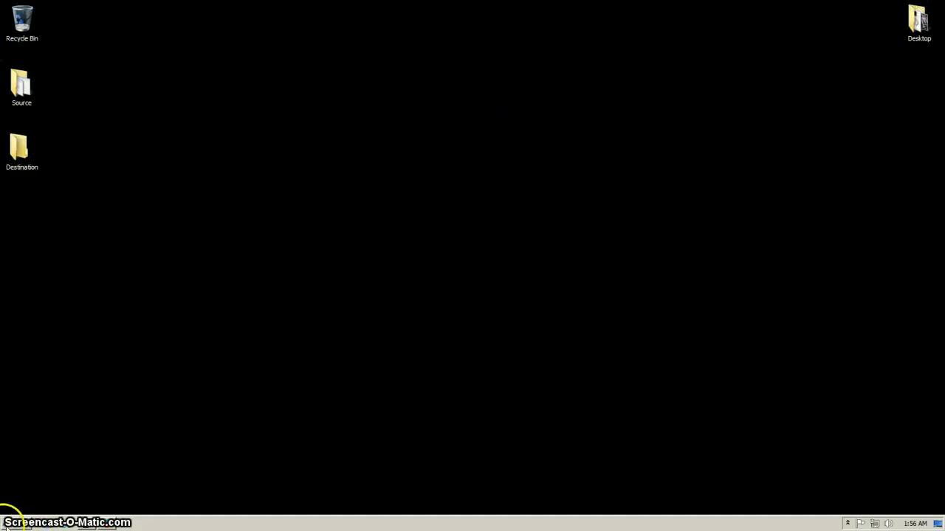
{"action": "left_click", "coordinate": [6, 527]}
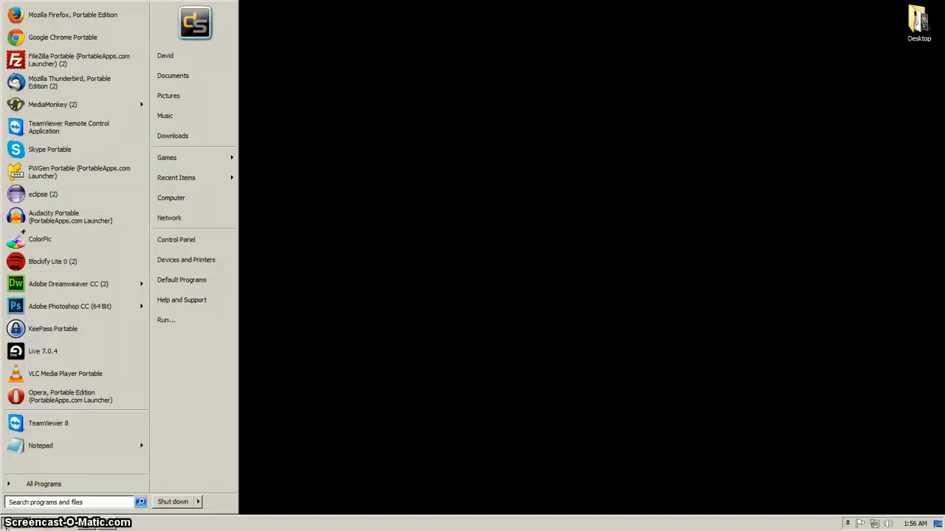
{"action": "left_click", "coordinate": [192, 137]}
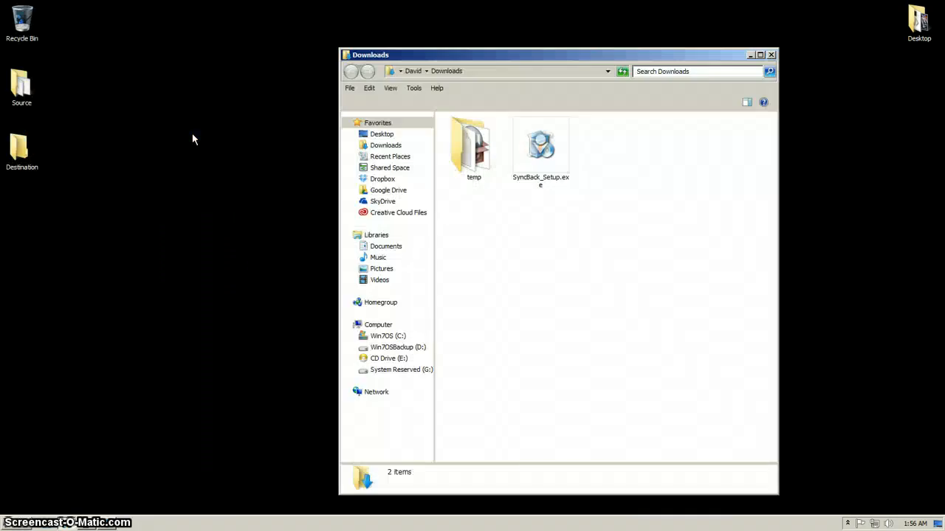
{"action": "double_click", "coordinate": [541, 146]}
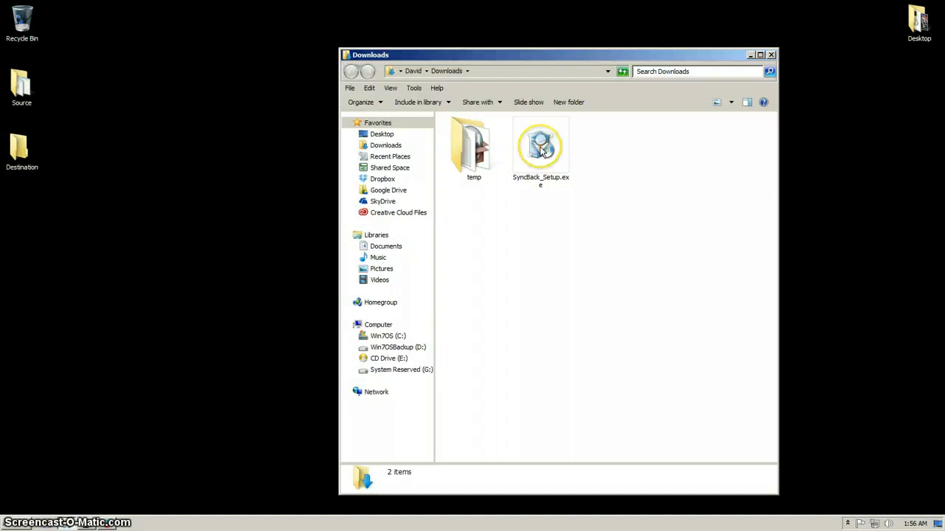
{"action": "double_click", "coordinate": [539, 146]}
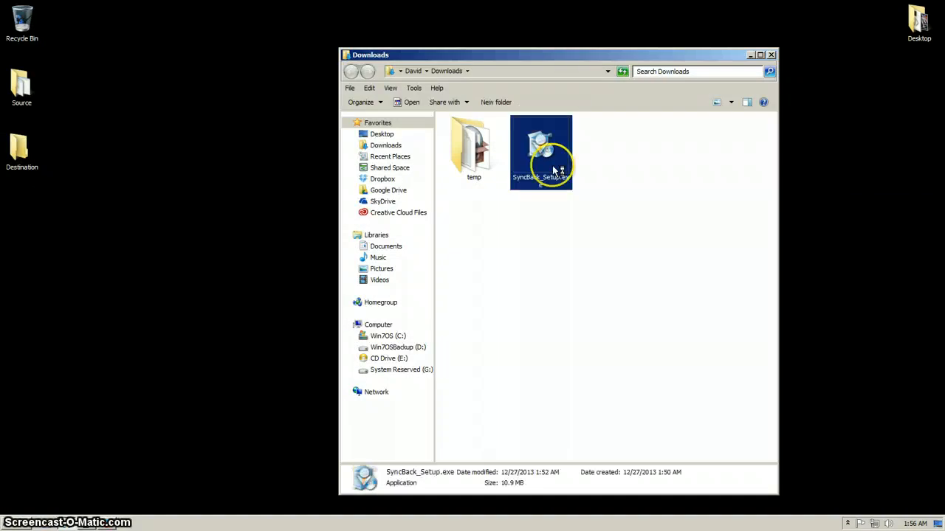
{"action": "left_click", "coordinate": [506, 270]}
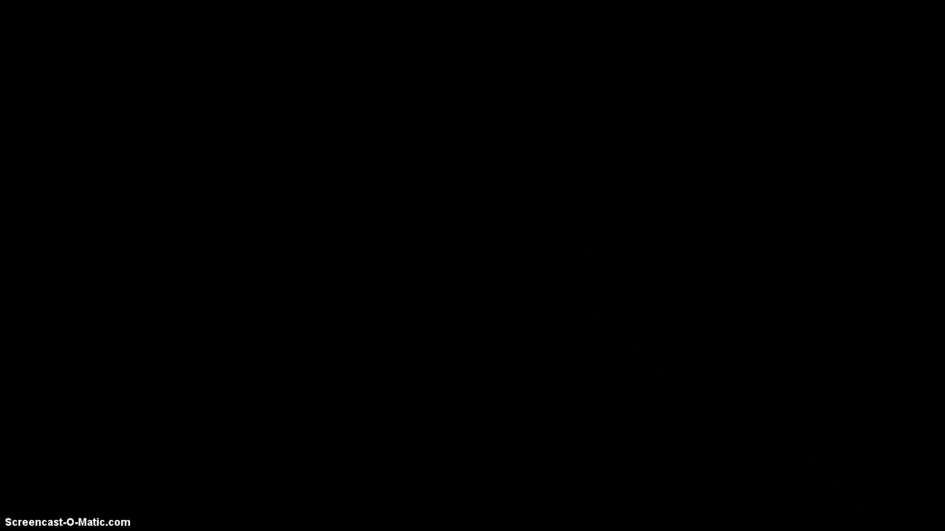
{"action": "left_click", "coordinate": [563, 315]}
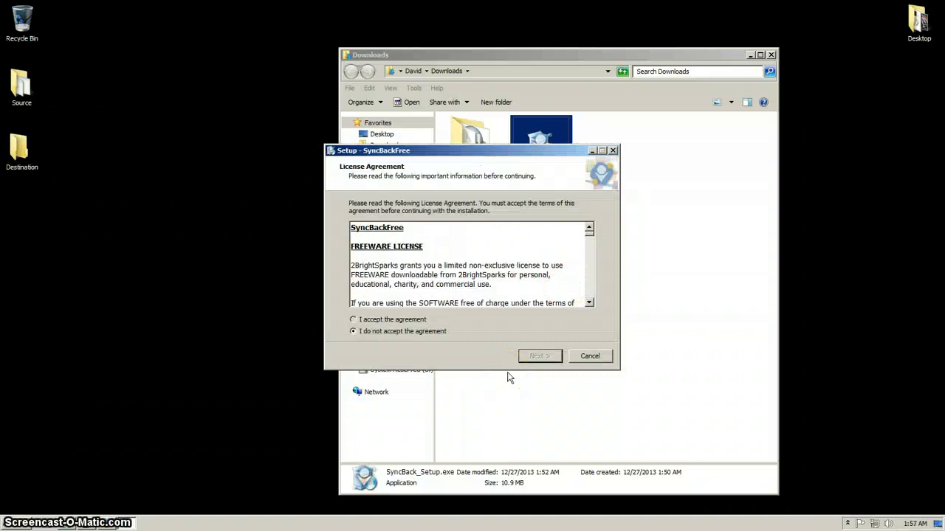
Step: Accept the SyncBackFree license agreement and enable creating a desktop icon on the additional tasks page
{"action": "key", "text": "Return"}
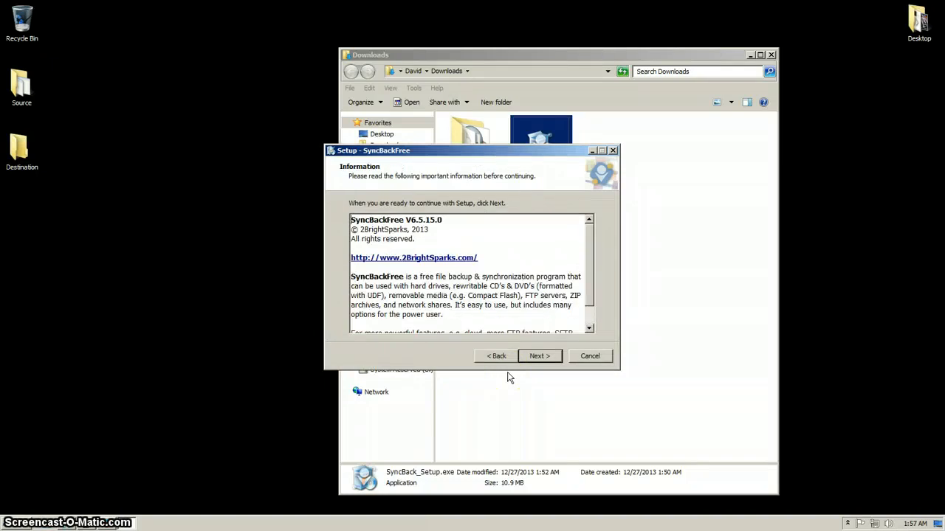
{"action": "key", "text": "Return"}
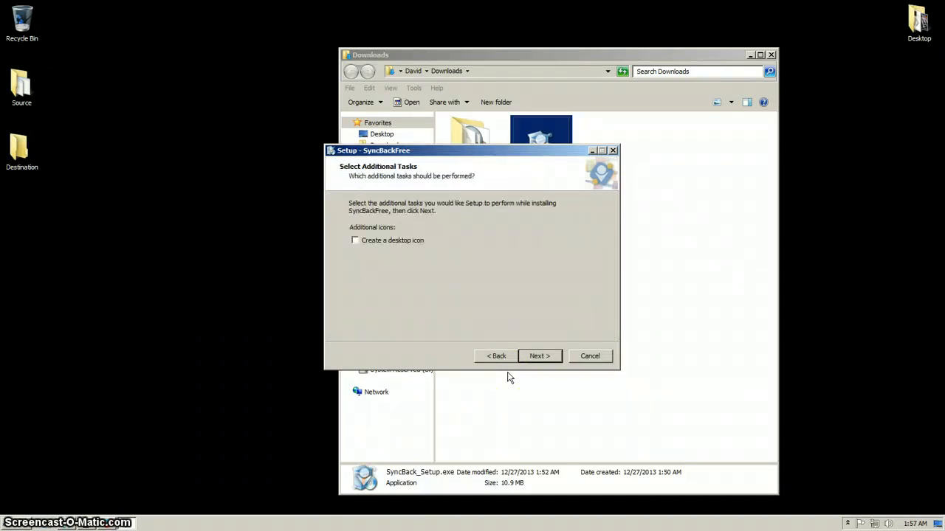
{"action": "left_click", "coordinate": [413, 250]}
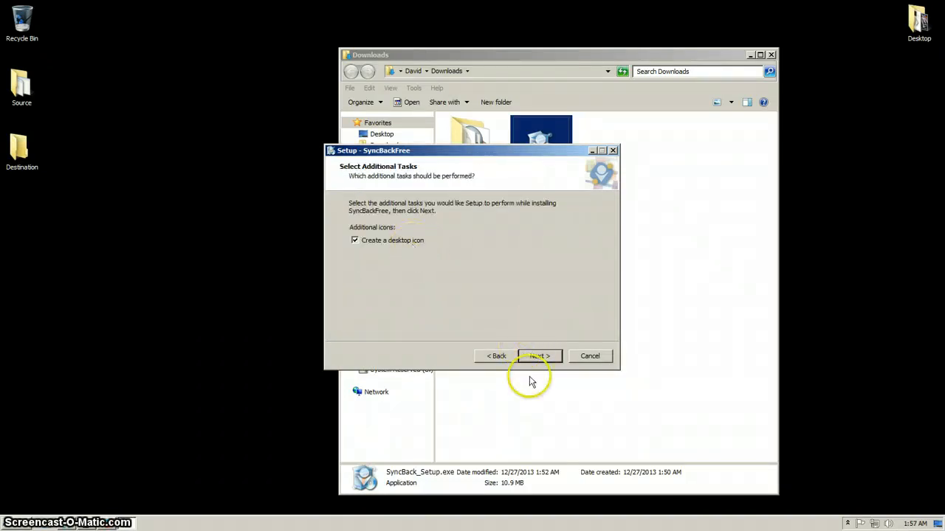
Step: Complete the SyncBackFree installation with the desktop icon enabled, and maximize the program's main window
{"action": "key", "text": "Return"}
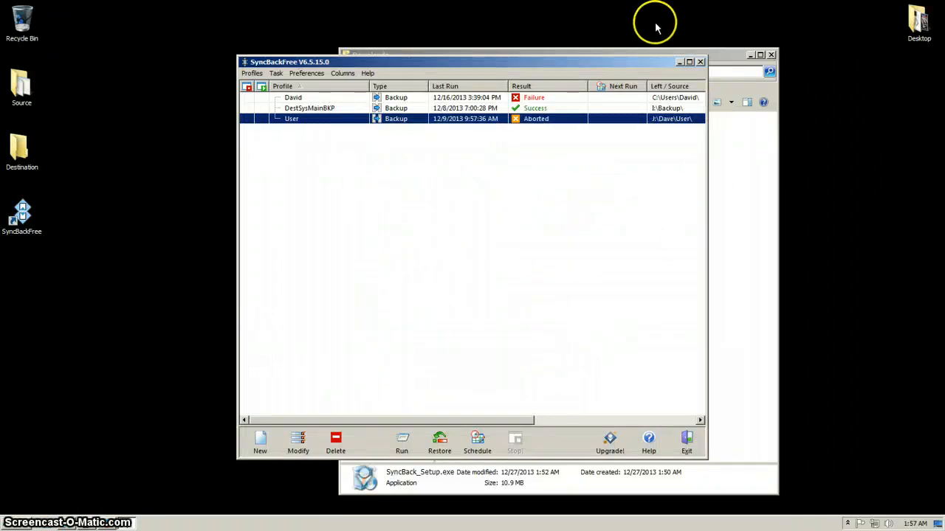
{"action": "left_click", "coordinate": [688, 63]}
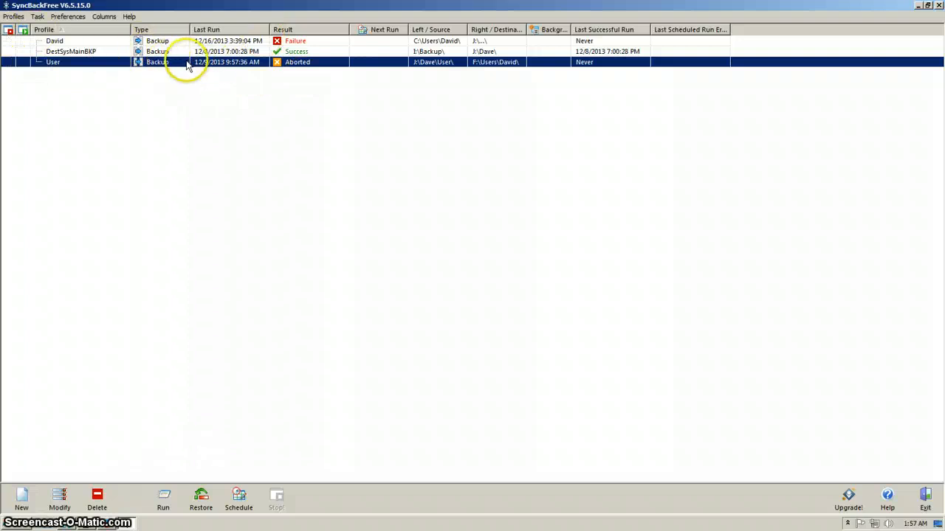
Step: Look through the existing backup profiles in the profile list, leaving none selected
{"action": "left_click", "coordinate": [84, 42]}
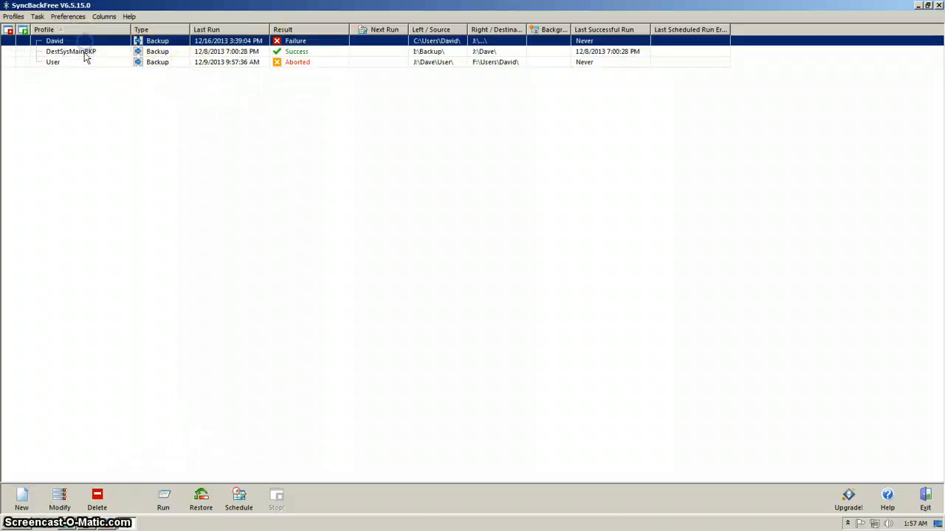
{"action": "left_click", "coordinate": [85, 53]}
{"action": "left_click", "coordinate": [84, 63]}
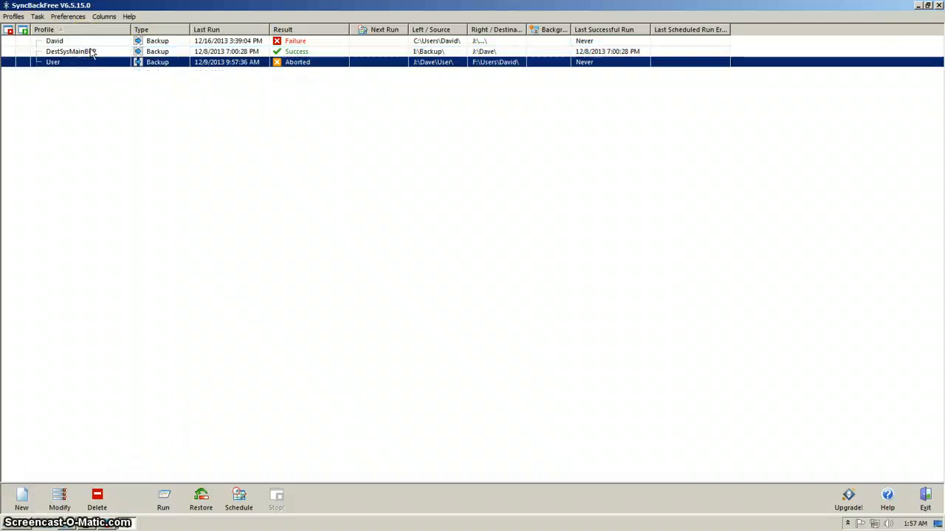
{"action": "left_click", "coordinate": [92, 46]}
{"action": "left_click", "coordinate": [85, 53]}
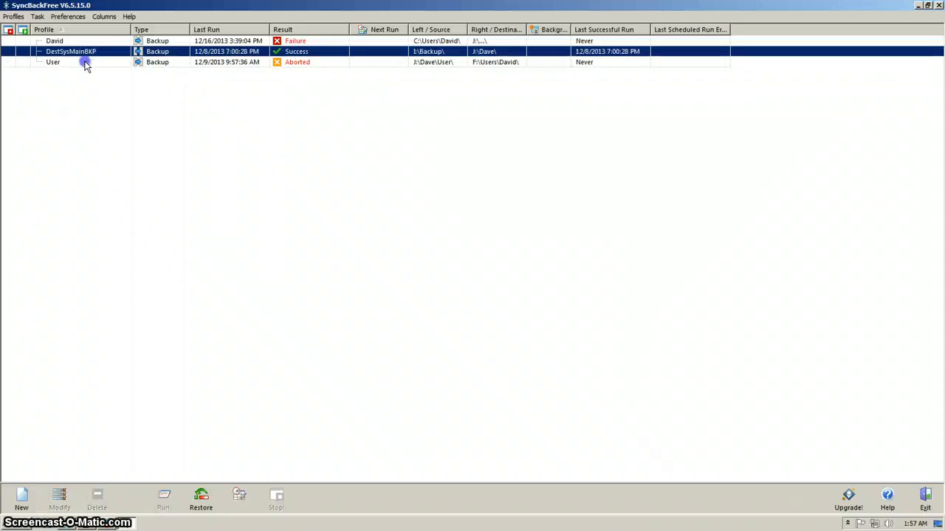
{"action": "left_click", "coordinate": [85, 63]}
{"action": "left_click", "coordinate": [97, 90]}
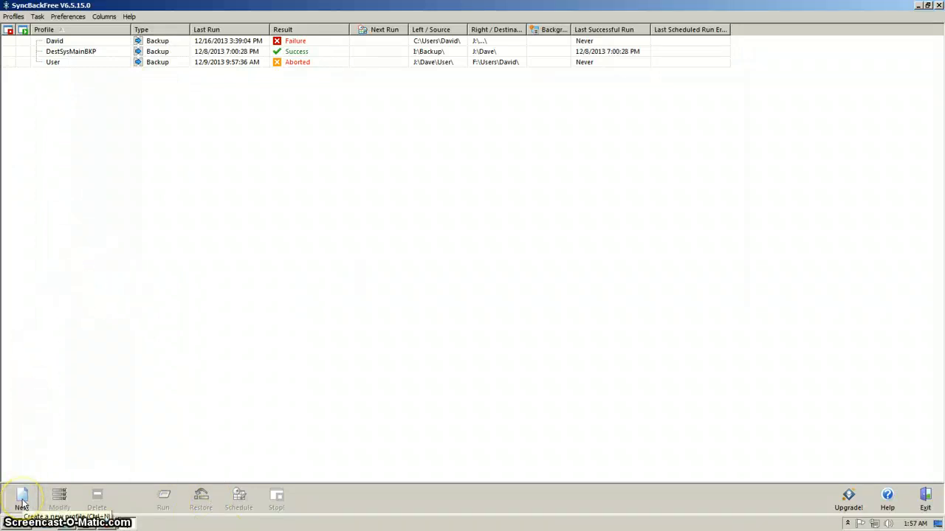
Step: Create a new profile named "Backup Tutorial" and choose Backup as its type
{"action": "left_click", "coordinate": [15, 16]}
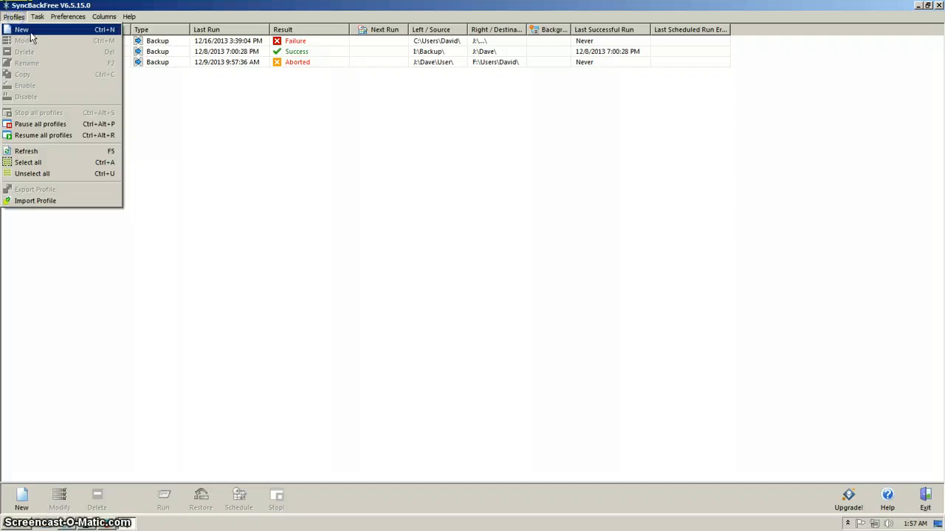
{"action": "left_click", "coordinate": [33, 31]}
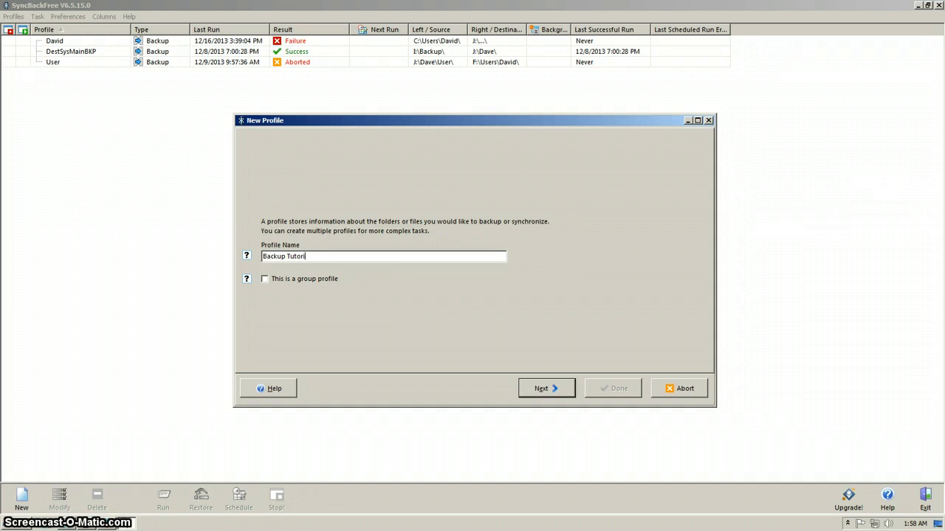
{"action": "type", "text": "Tutorial"}
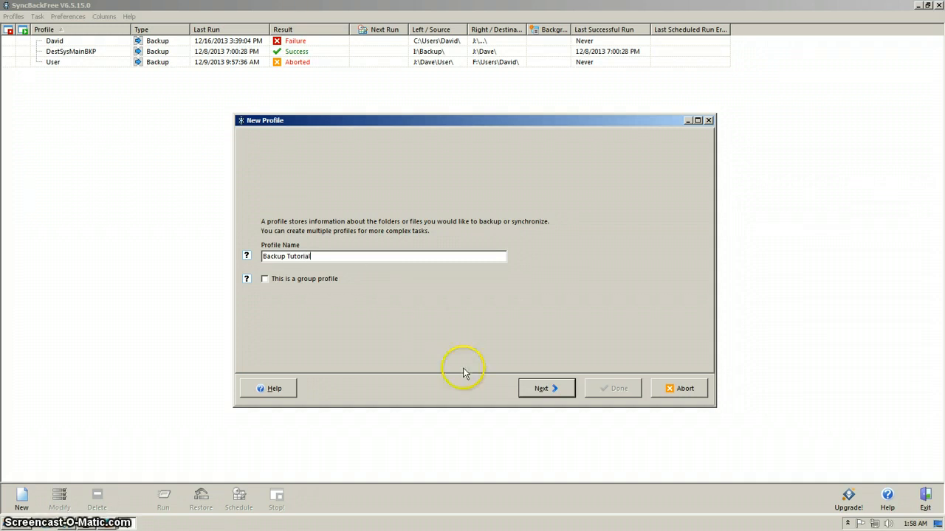
{"action": "left_click", "coordinate": [557, 390]}
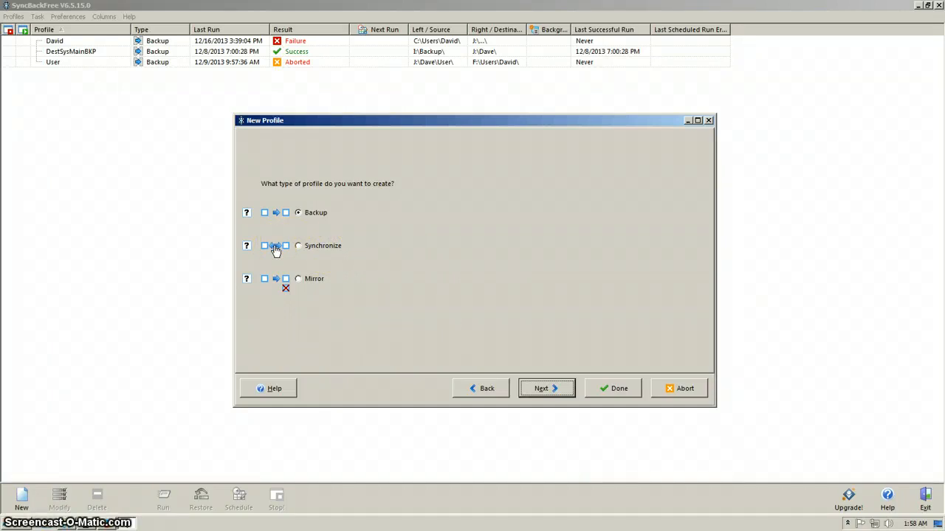
{"action": "left_click", "coordinate": [432, 270]}
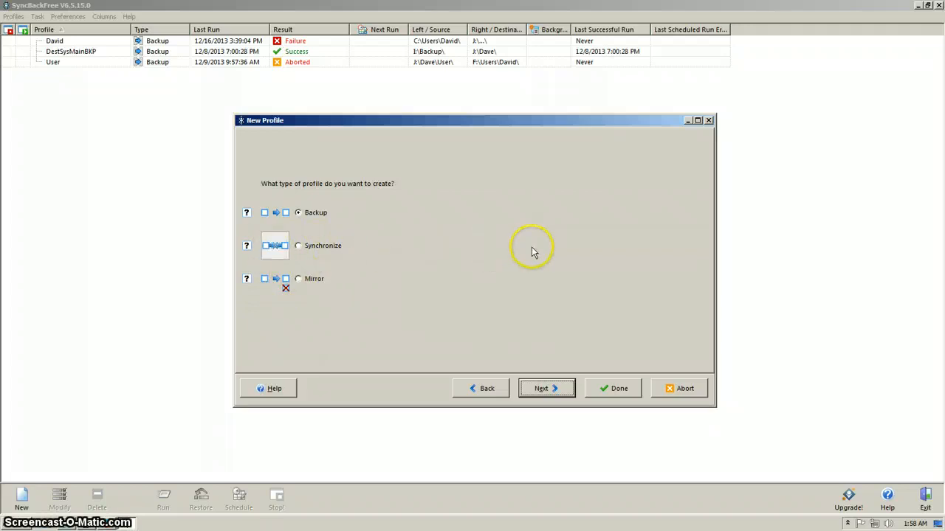
{"action": "mouse_move", "coordinate": [249, 247]}
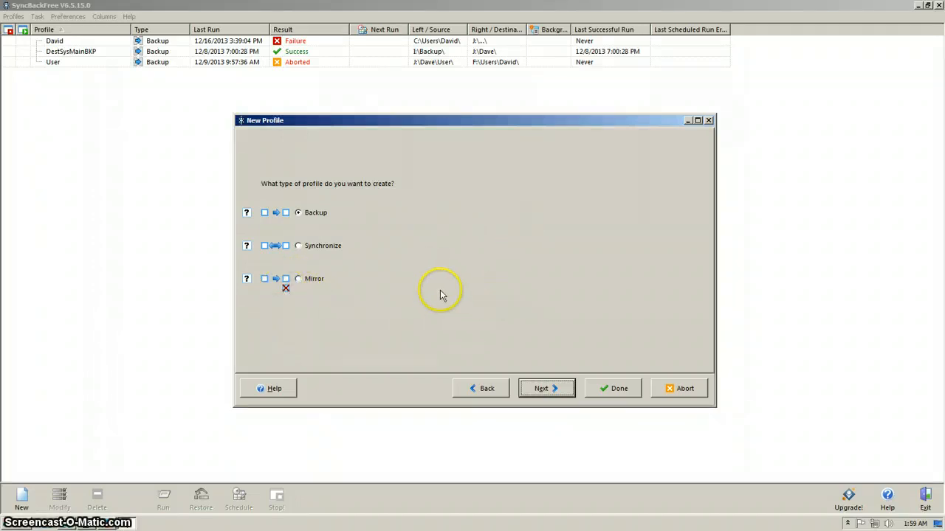
{"action": "left_click", "coordinate": [545, 389]}
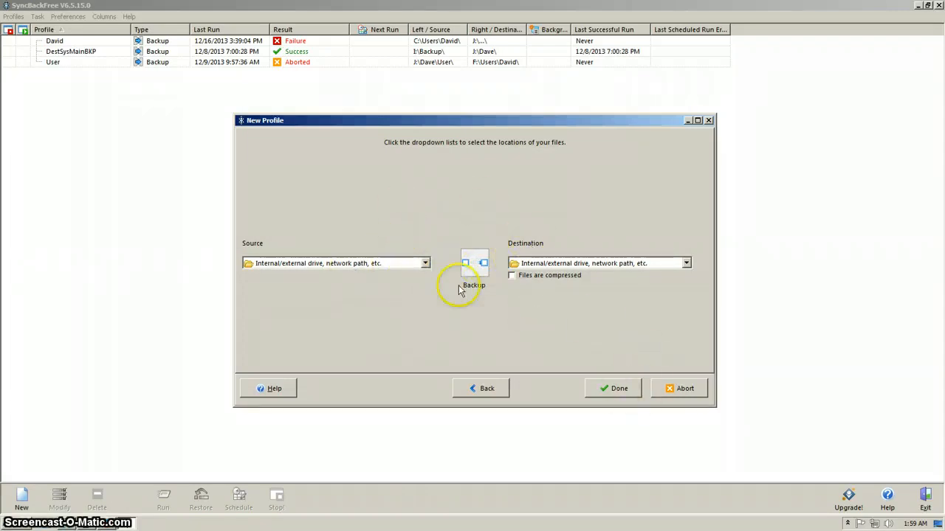
Step: Keep "Internal/external drive, network path, etc." as the source and destination locations, and finish the wizard to open the profile setup
{"action": "left_click", "coordinate": [426, 263]}
{"action": "left_click", "coordinate": [426, 264]}
{"action": "left_click", "coordinate": [426, 264]}
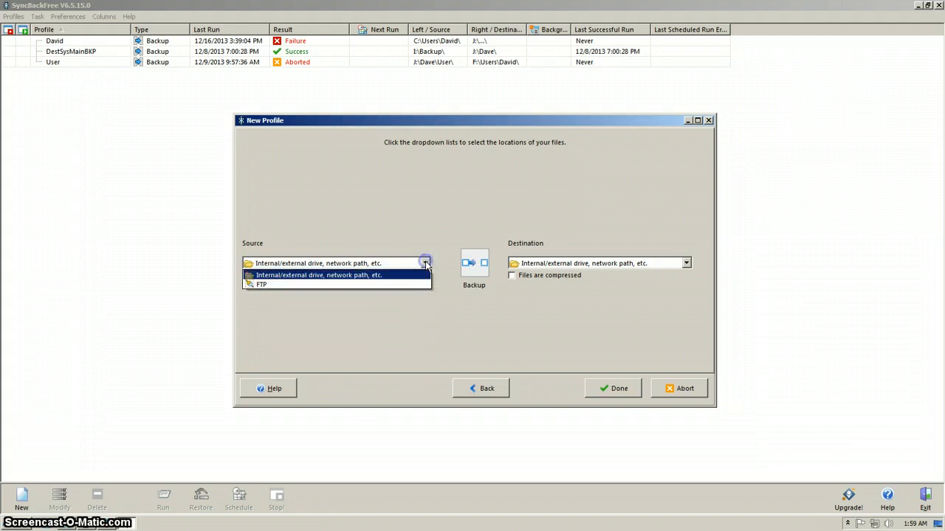
{"action": "left_click", "coordinate": [426, 263]}
{"action": "left_click", "coordinate": [426, 264]}
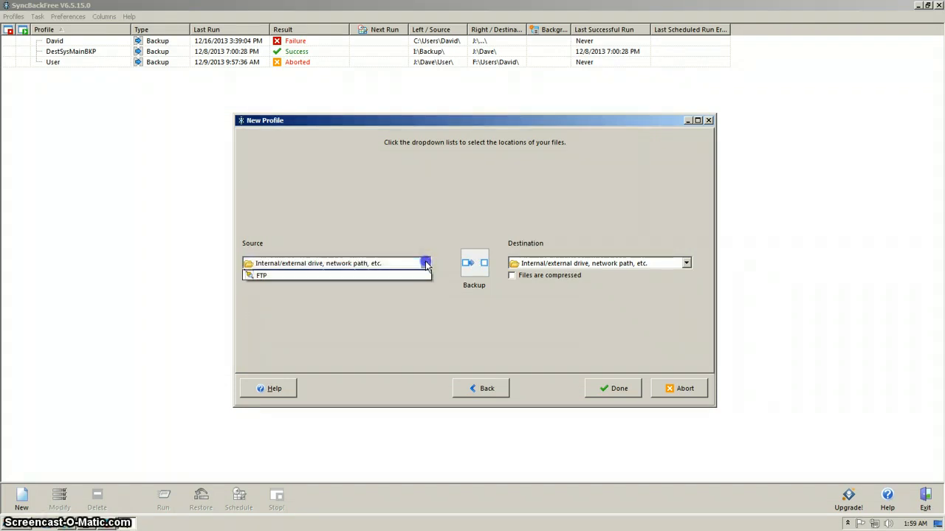
{"action": "left_click", "coordinate": [425, 263]}
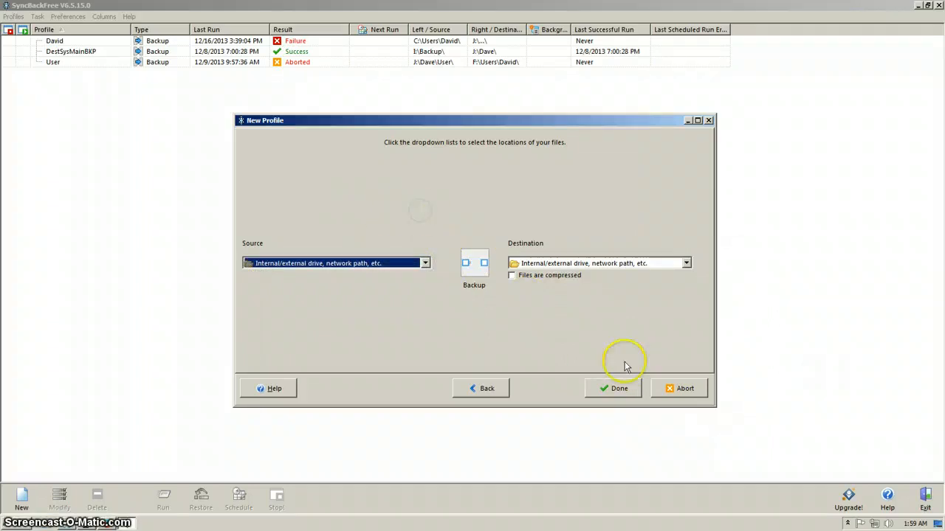
{"action": "left_click", "coordinate": [615, 388]}
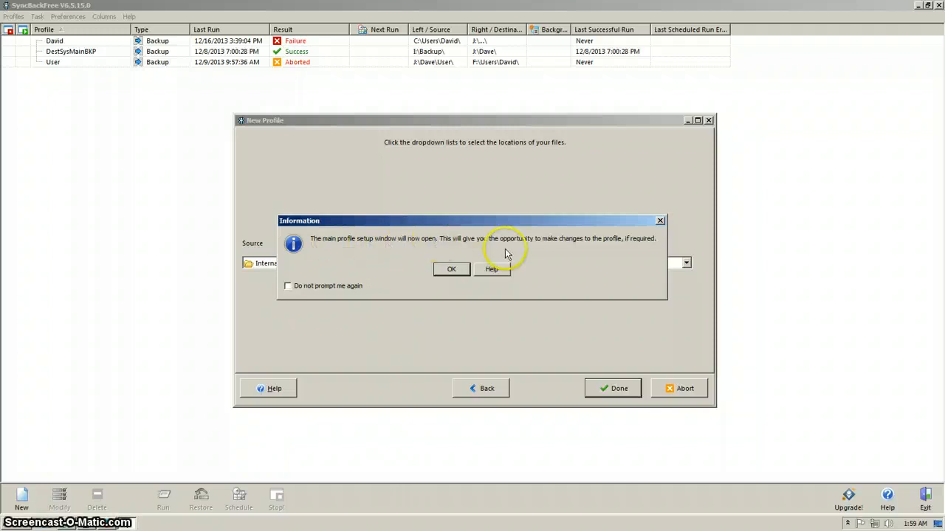
{"action": "left_click", "coordinate": [452, 270]}
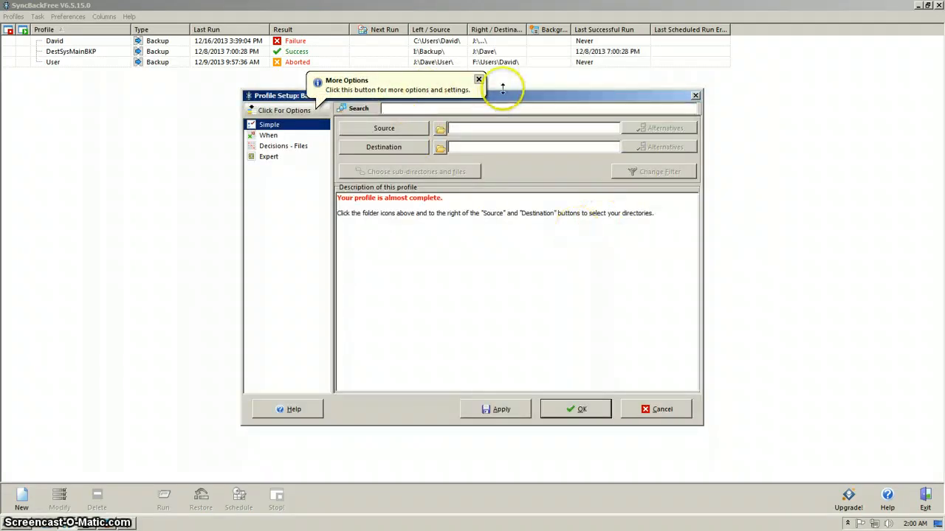
Step: Set the profile's source directory to the Source folder on the Desktop
{"action": "left_click_drag", "start_coordinate": [543, 97], "coordinate": [443, 96]}
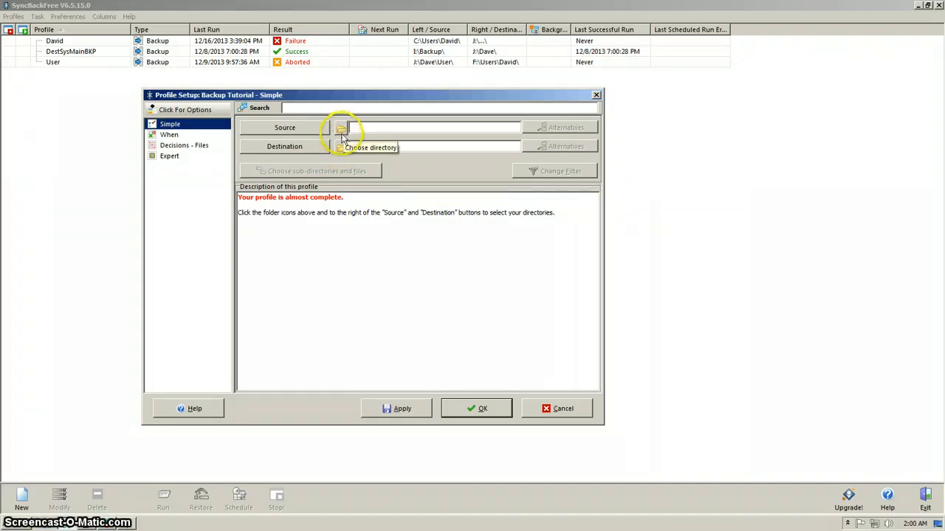
{"action": "left_click", "coordinate": [341, 130]}
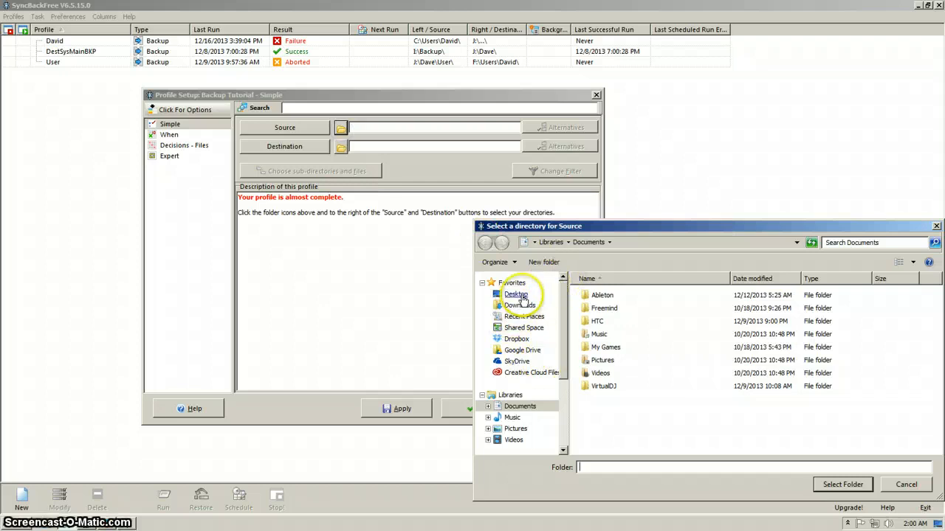
{"action": "left_click", "coordinate": [516, 295]}
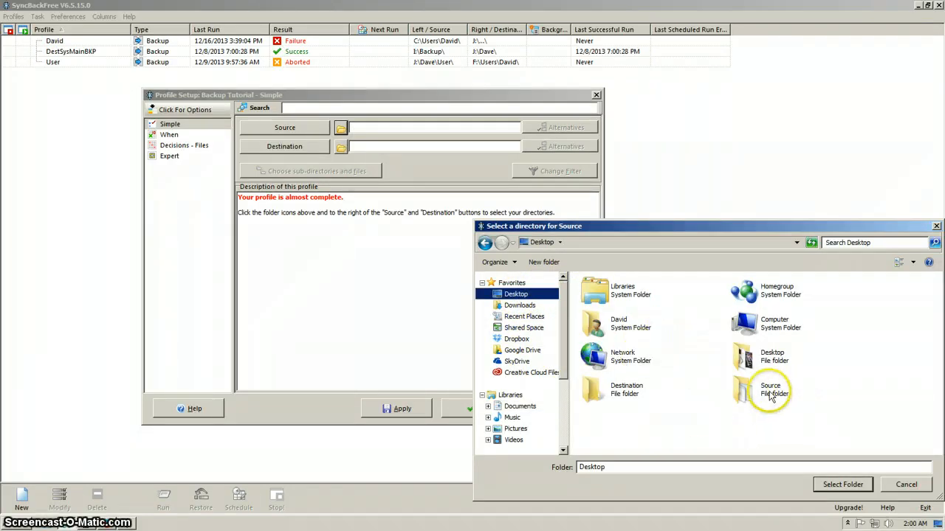
{"action": "left_click", "coordinate": [771, 396]}
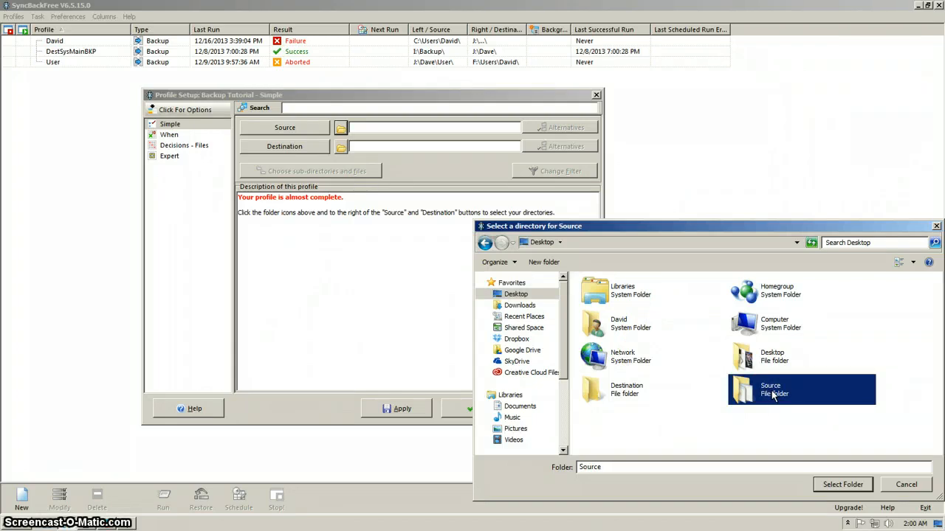
{"action": "left_click", "coordinate": [838, 492]}
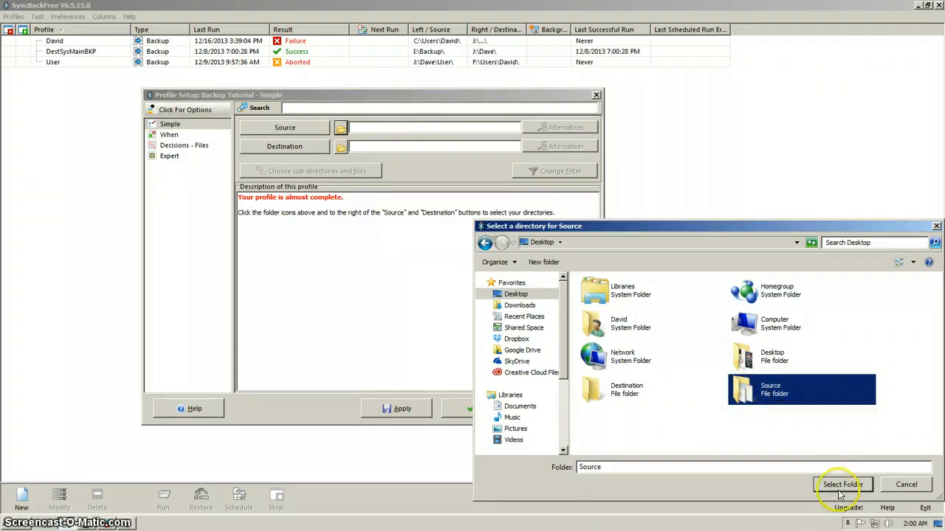
{"action": "left_click", "coordinate": [841, 487]}
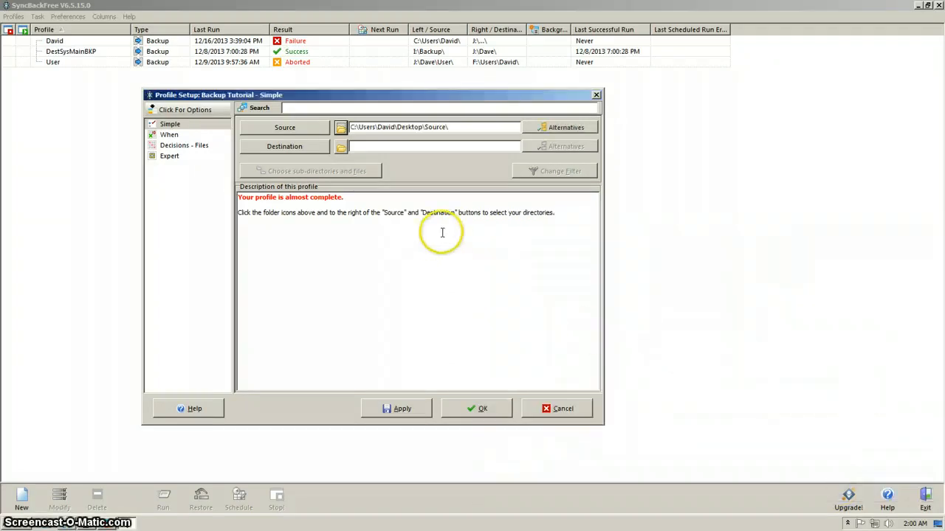
Step: Set the profile's destination directory to the Destination folder on the Desktop
{"action": "left_click", "coordinate": [341, 148]}
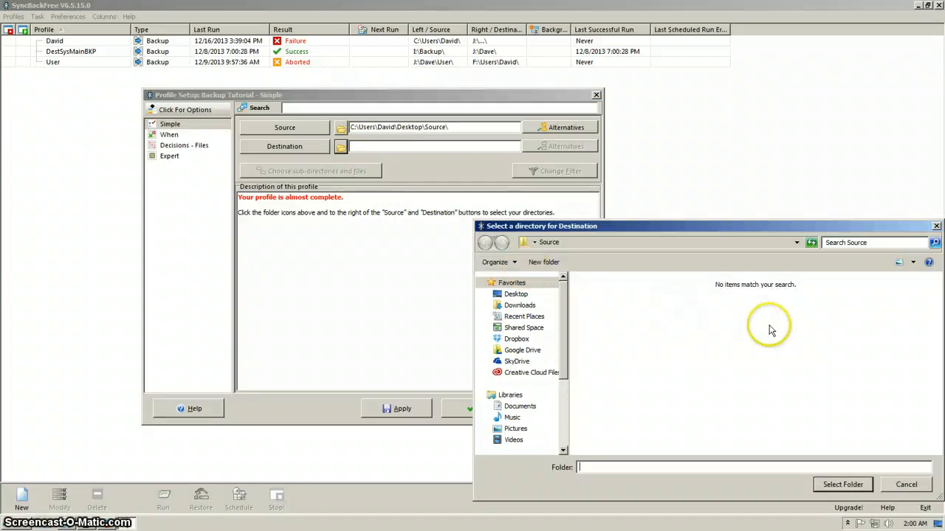
{"action": "left_click", "coordinate": [515, 293]}
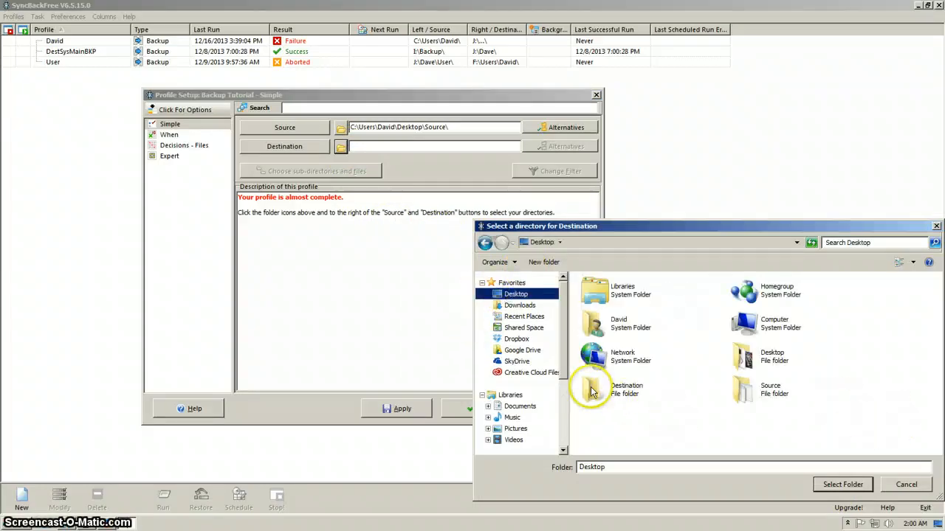
{"action": "left_click", "coordinate": [591, 389]}
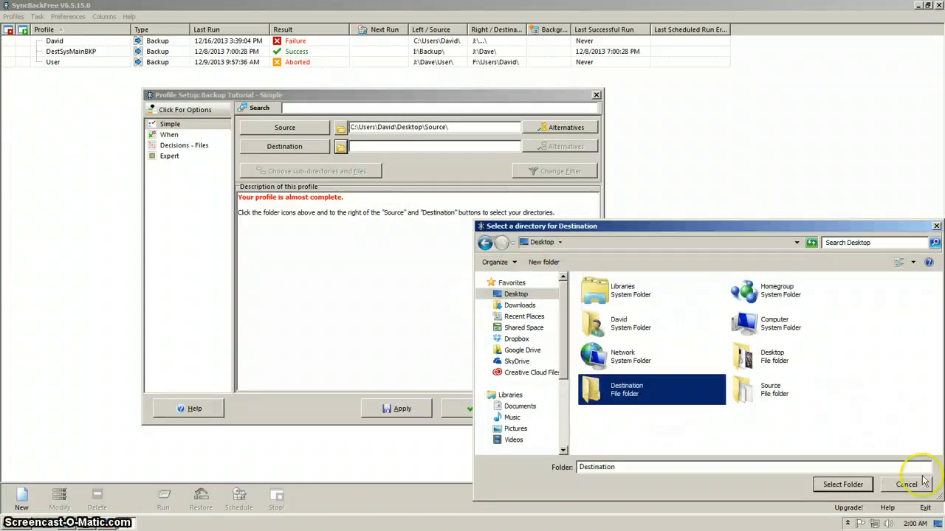
{"action": "left_click", "coordinate": [855, 485]}
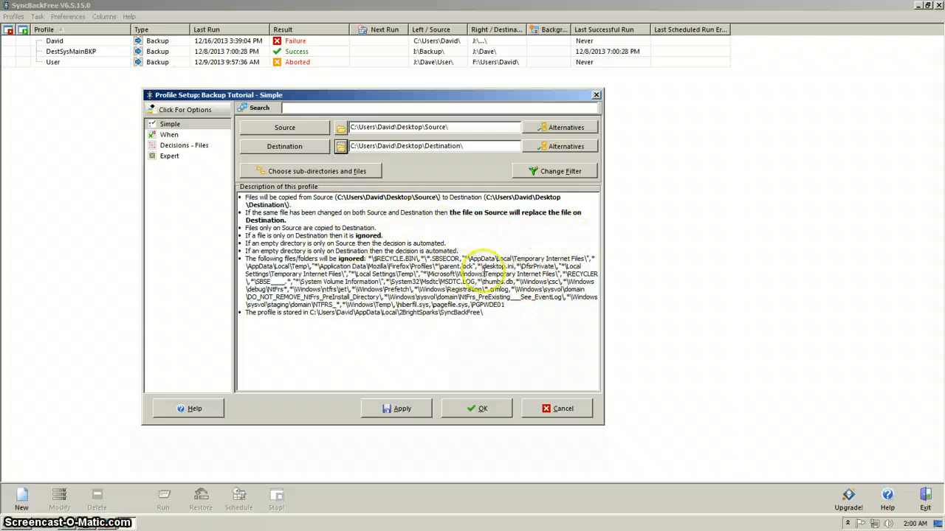
{"action": "left_click", "coordinate": [342, 130]}
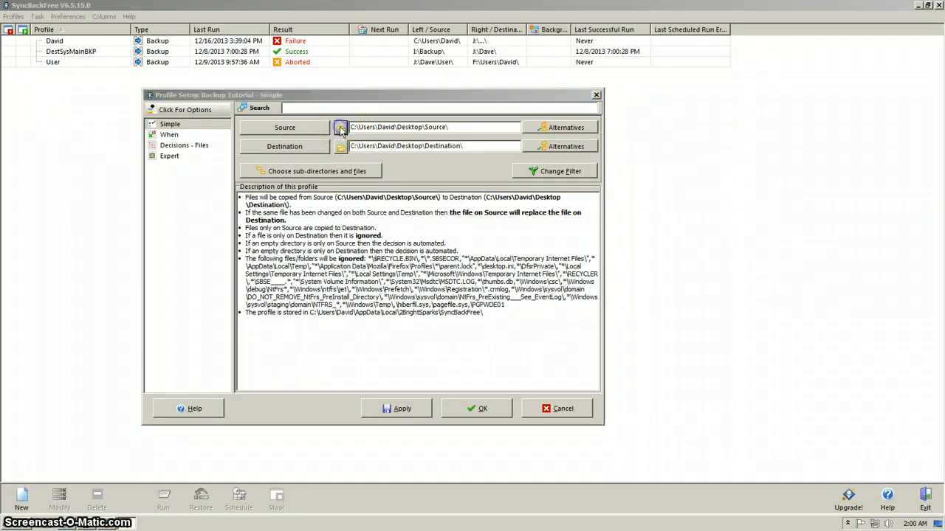
{"action": "scroll", "coordinate": [563, 378], "scroll_direction": "down", "scroll_amount": 3}
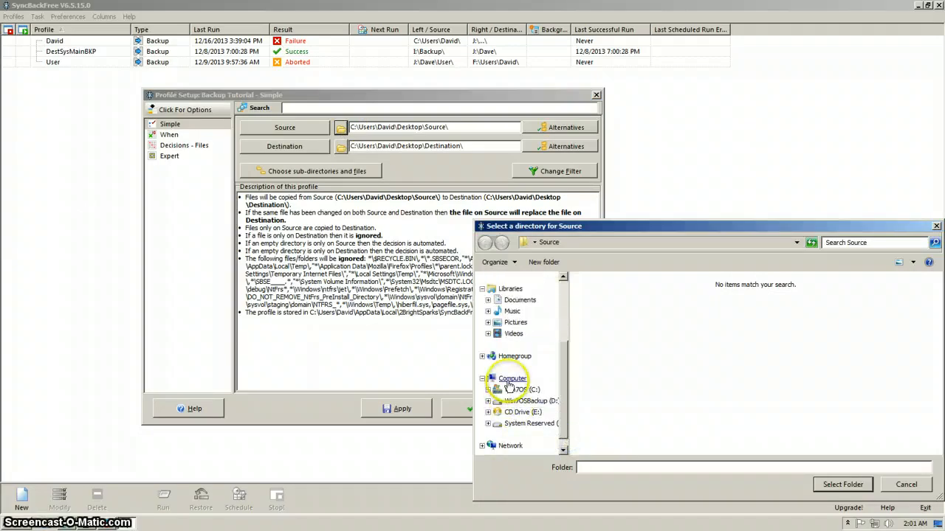
{"action": "left_click", "coordinate": [509, 380]}
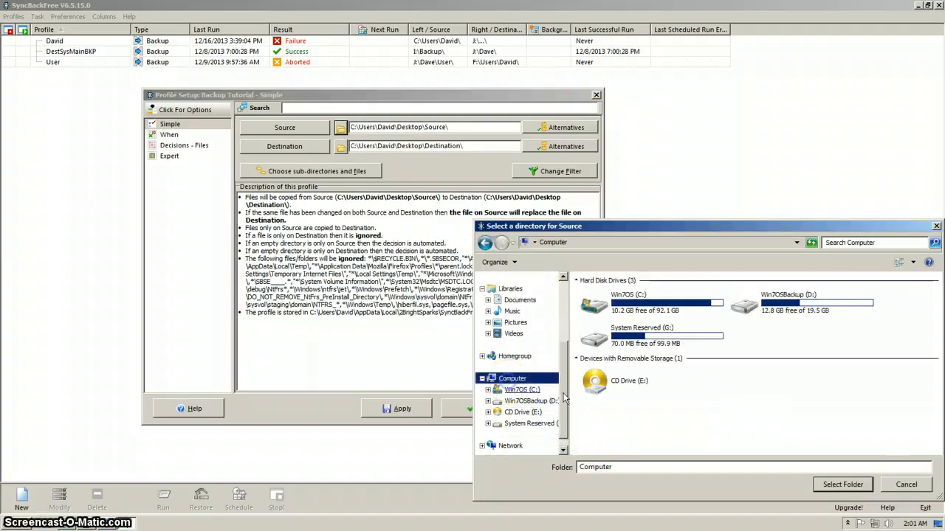
{"action": "double_click", "coordinate": [792, 308]}
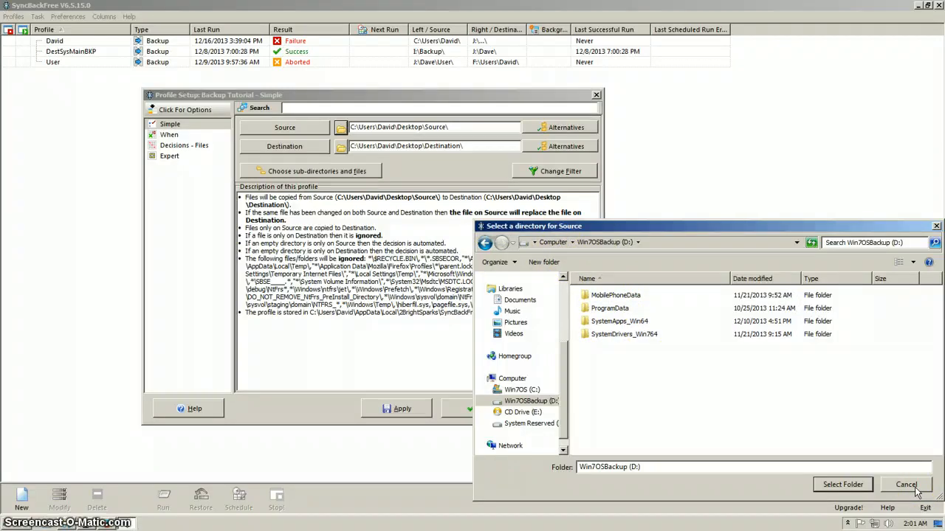
{"action": "left_click", "coordinate": [915, 490]}
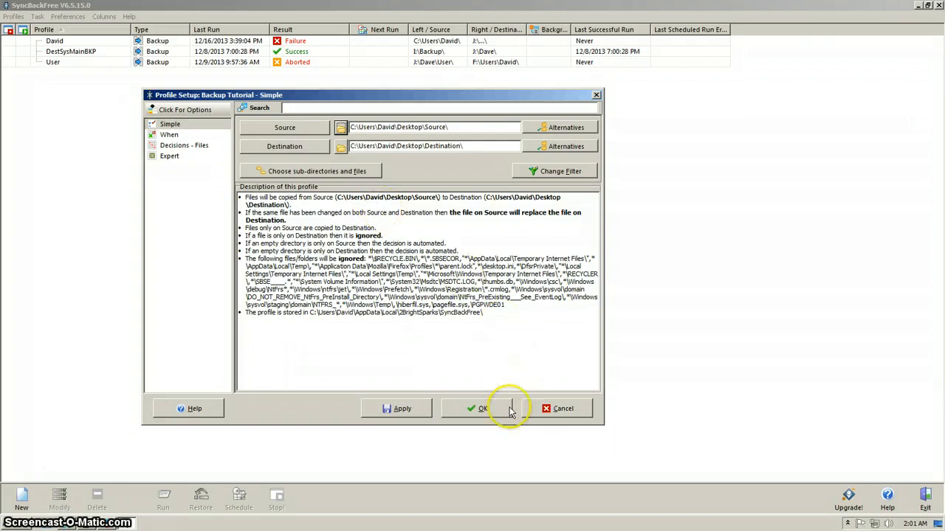
Step: Save the Backup Tutorial profile and start a simulated run of it
{"action": "left_click", "coordinate": [473, 410]}
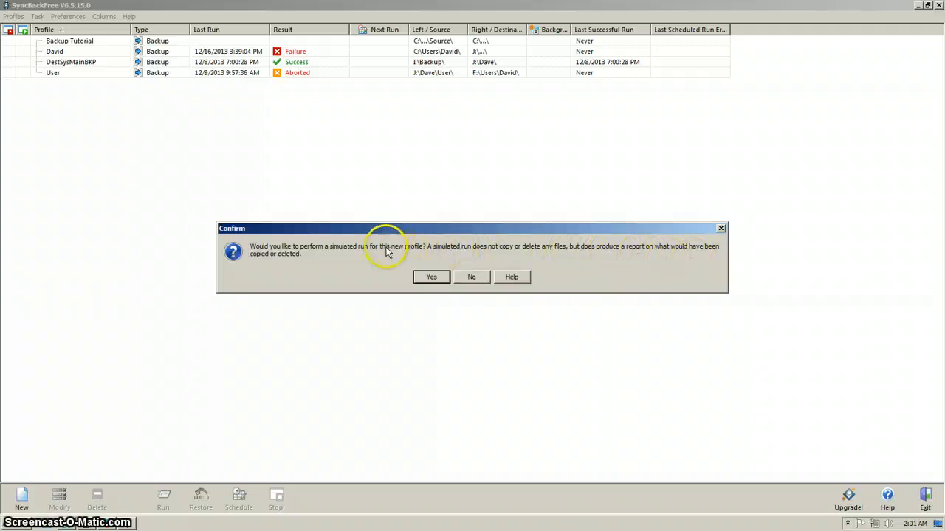
{"action": "left_click", "coordinate": [431, 278]}
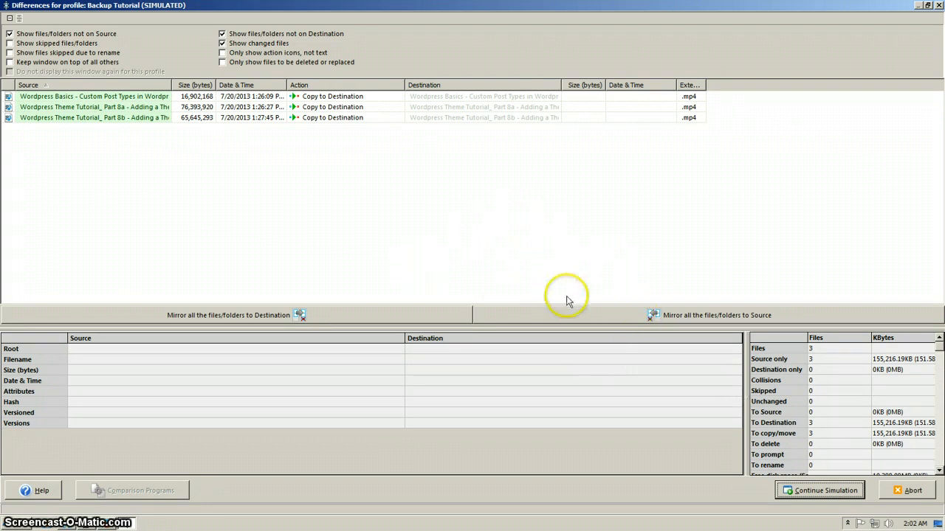
Step: Continue the simulated run of the Backup Tutorial profile, and widen the Result and Left / Source columns to fit their contents
{"action": "left_click", "coordinate": [821, 493]}
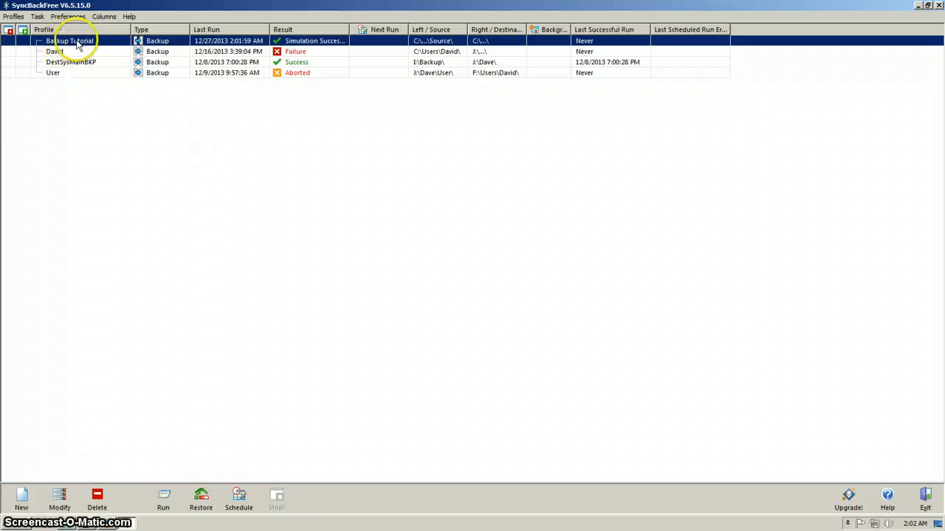
{"action": "double_click", "coordinate": [351, 30]}
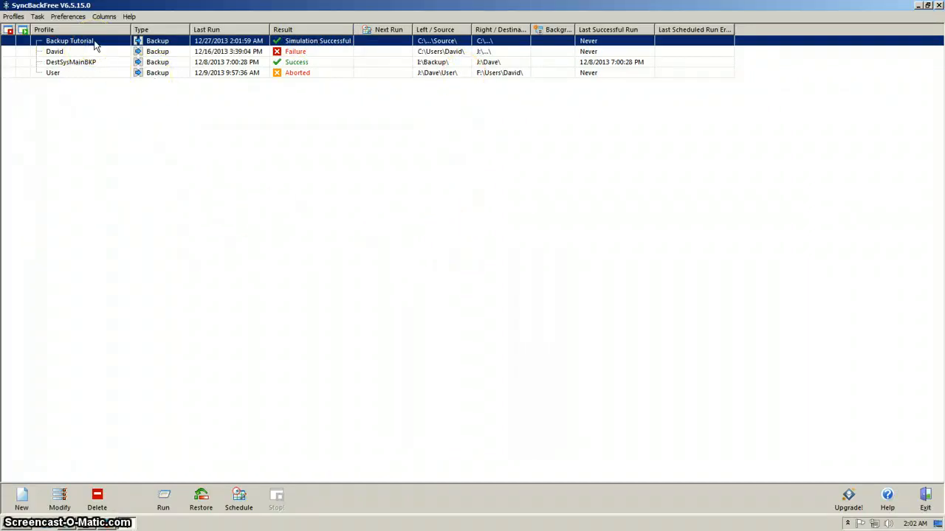
{"action": "double_click", "coordinate": [471, 26]}
Step: Check the contents of the Destination folder on the desktop, and close it along with the Downloads window
{"action": "left_click", "coordinate": [919, 7]}
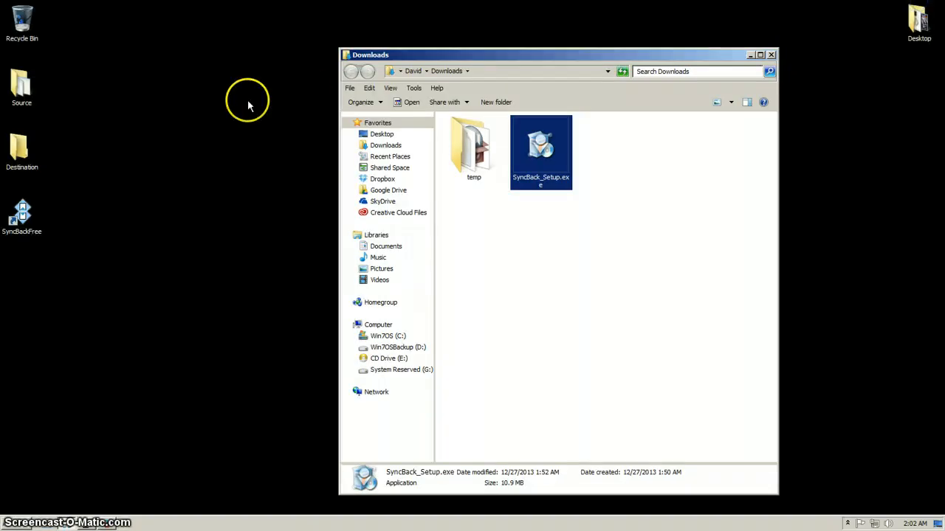
{"action": "double_click", "coordinate": [20, 148]}
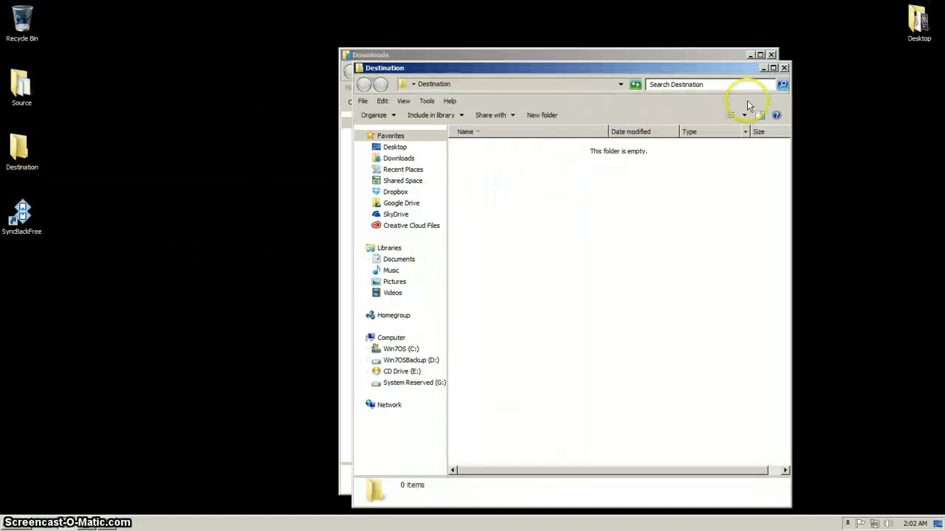
{"action": "left_click", "coordinate": [783, 67]}
{"action": "left_click", "coordinate": [771, 55]}
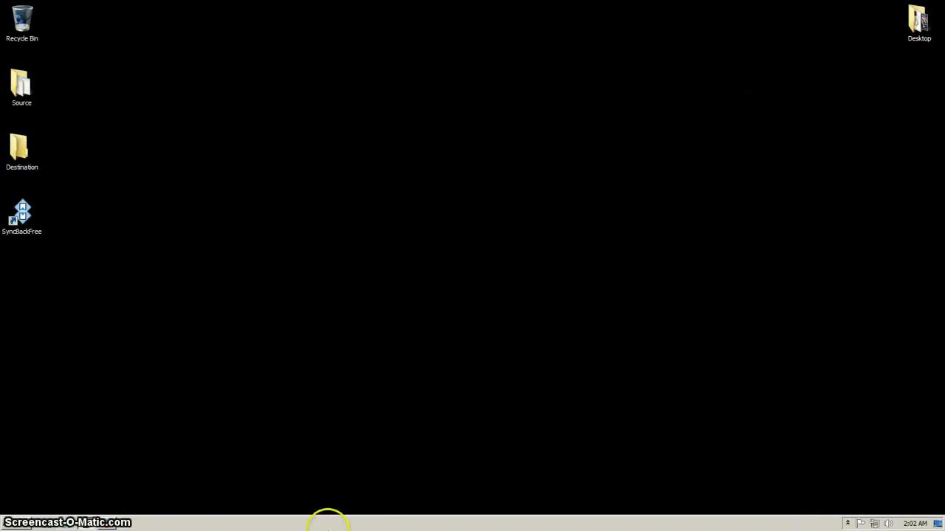
Step: Switch back to SyncBackFree, complete an actual run of the Backup Tutorial profile, and widen the Right / Destination column to show the full path
{"action": "left_click", "coordinate": [849, 524]}
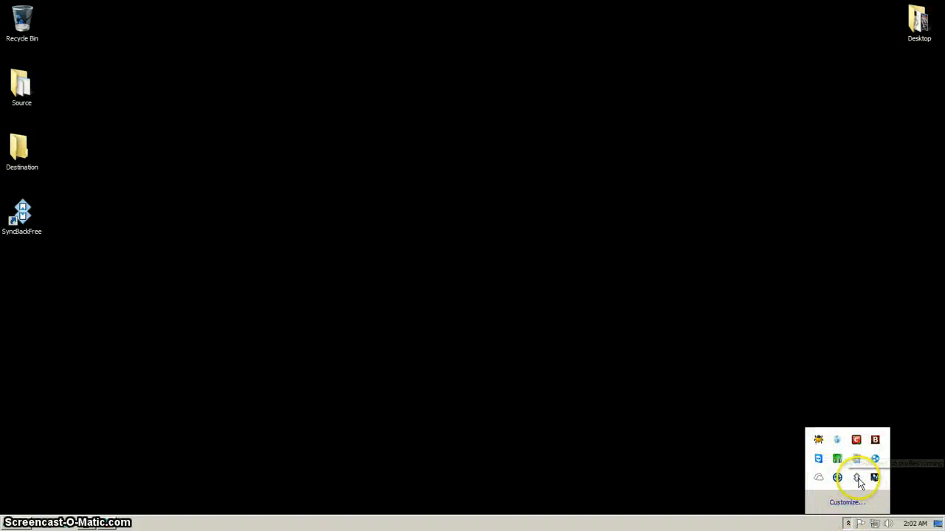
{"action": "left_click", "coordinate": [856, 480]}
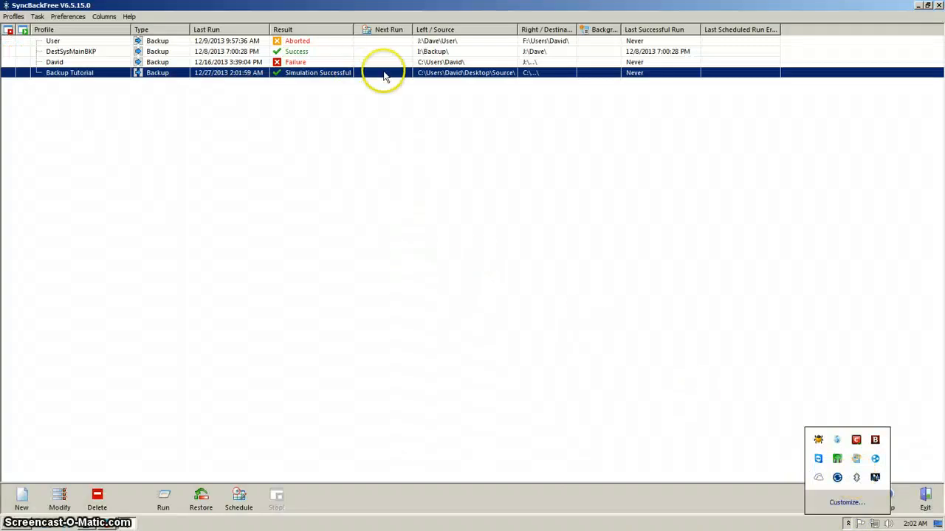
{"action": "right_click", "coordinate": [86, 77]}
{"action": "left_click", "coordinate": [104, 83]}
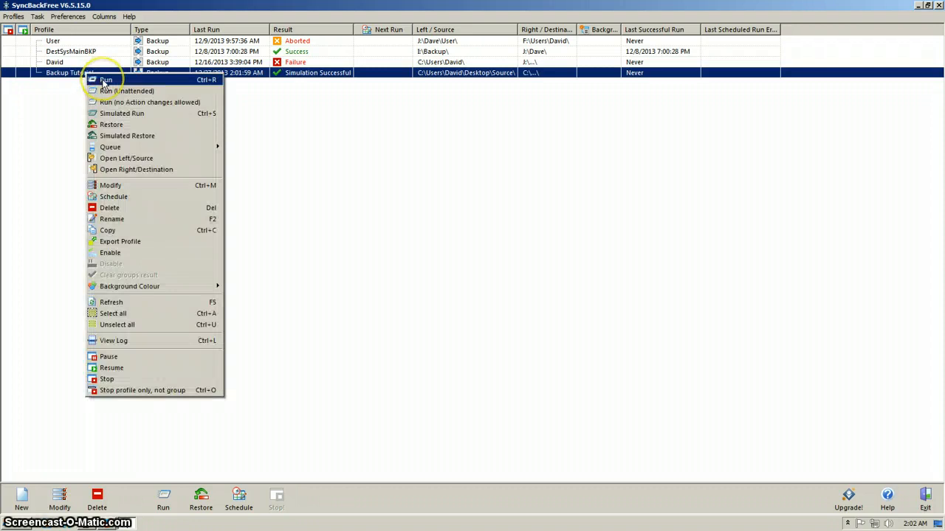
{"action": "left_click", "coordinate": [103, 83]}
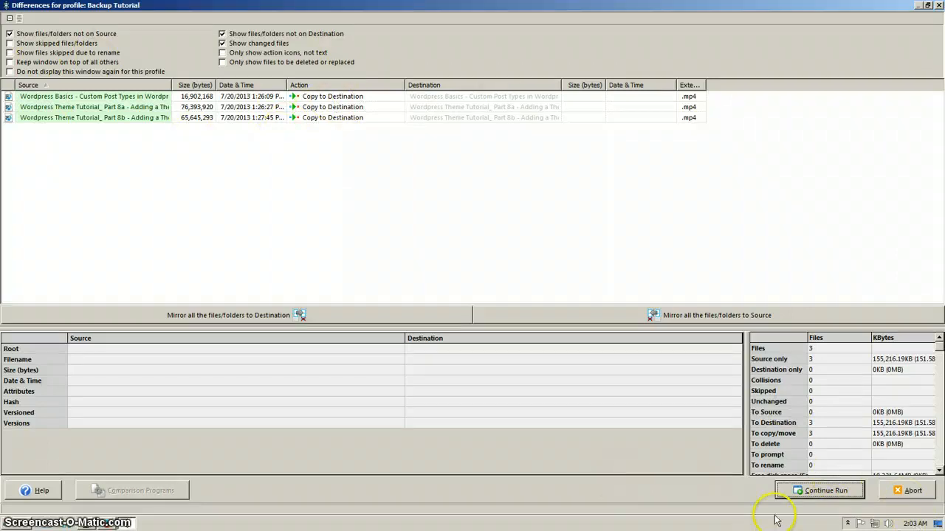
{"action": "left_click", "coordinate": [819, 491]}
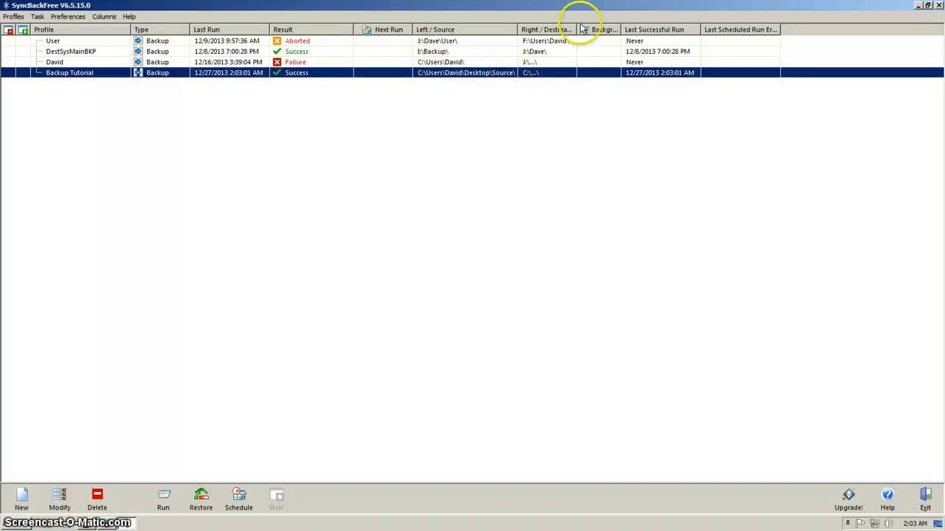
{"action": "left_click_drag", "start_coordinate": [577, 28], "coordinate": [650, 25]}
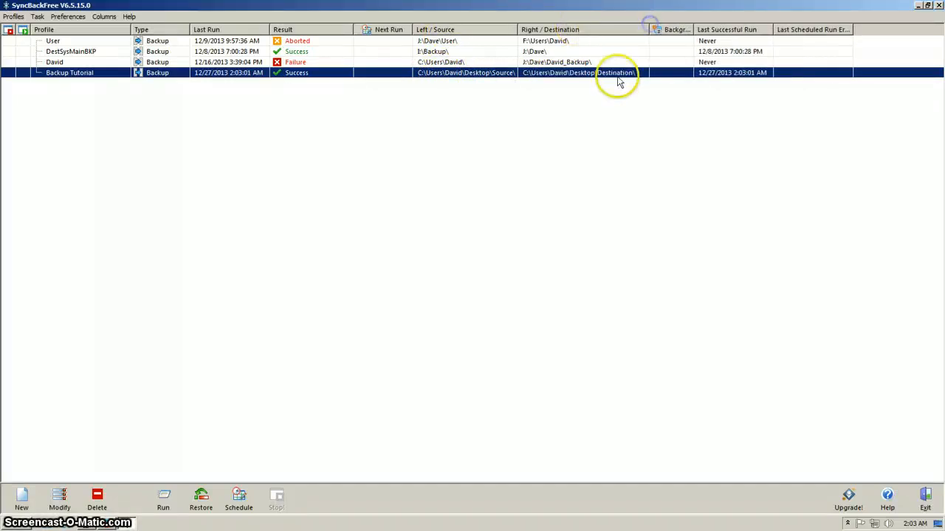
Step: Open the desktop's Destination and Source folders side by side to compare their files
{"action": "left_click", "coordinate": [919, 7]}
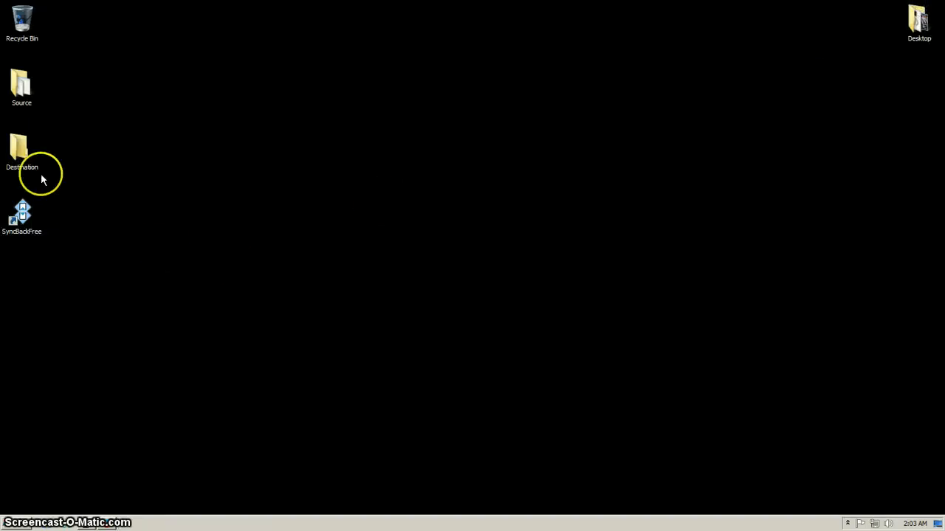
{"action": "double_click", "coordinate": [22, 149]}
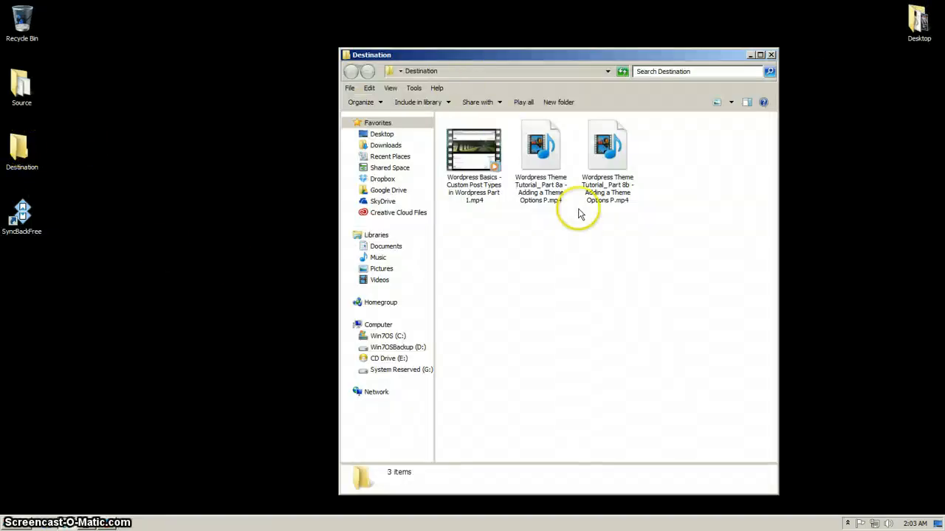
{"action": "left_click_drag", "start_coordinate": [547, 58], "coordinate": [943, 22]}
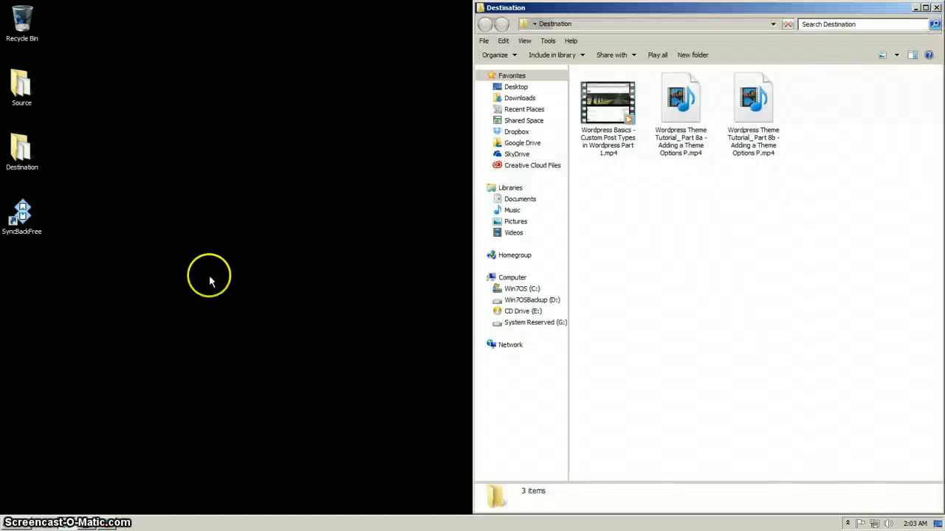
{"action": "double_click", "coordinate": [19, 84]}
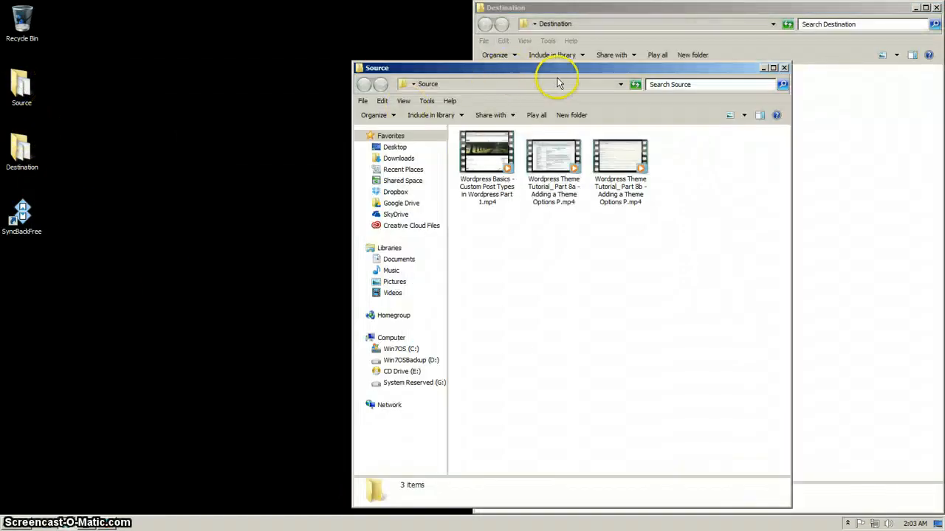
{"action": "left_click_drag", "start_coordinate": [564, 72], "coordinate": [3, 82]}
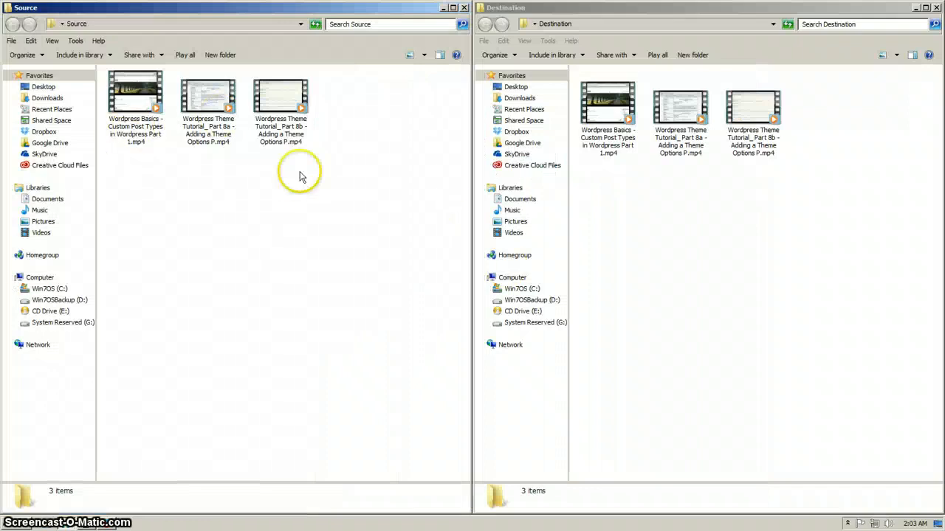